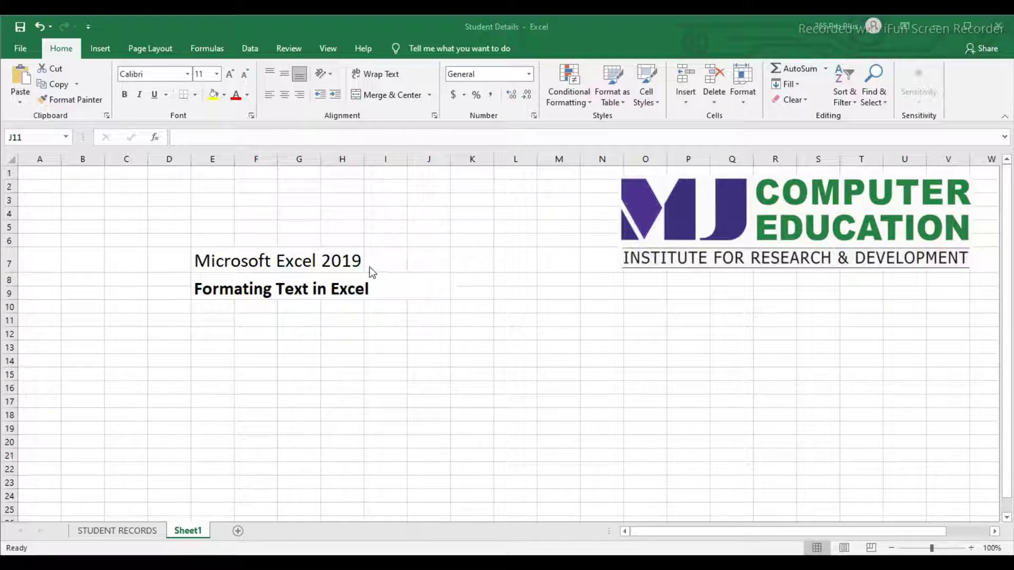
Step: Make the 'Formating Text in Excel' title red at font size 22
left_click(233, 289)
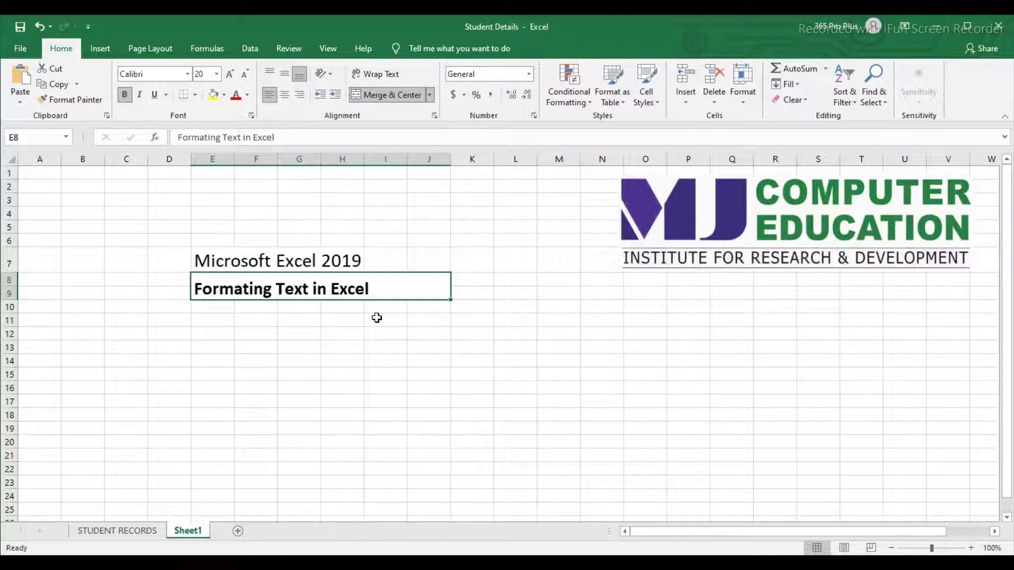
left_click(235, 96)
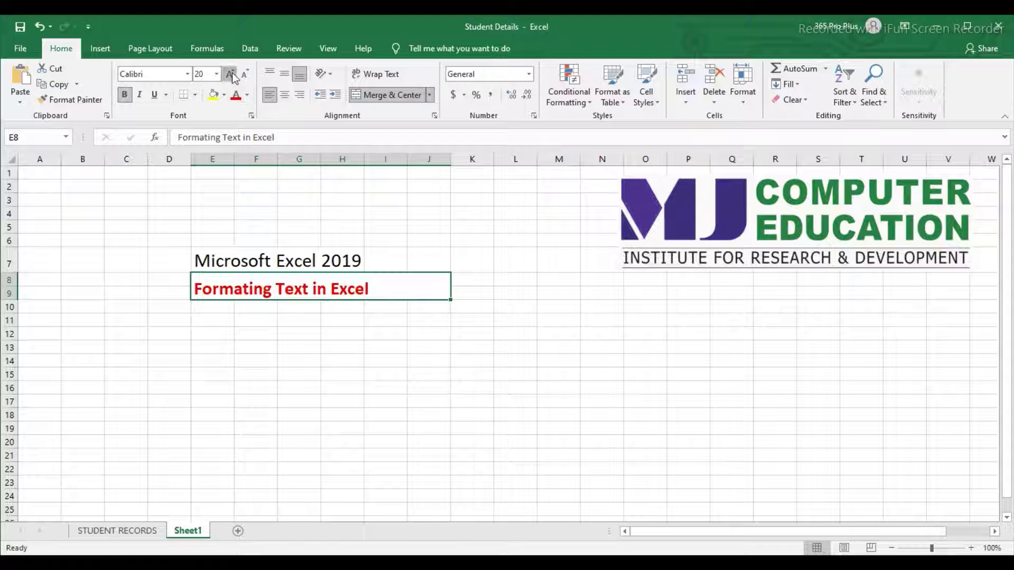
left_click(231, 74)
left_click(231, 74)
left_click(231, 74)
left_click(246, 74)
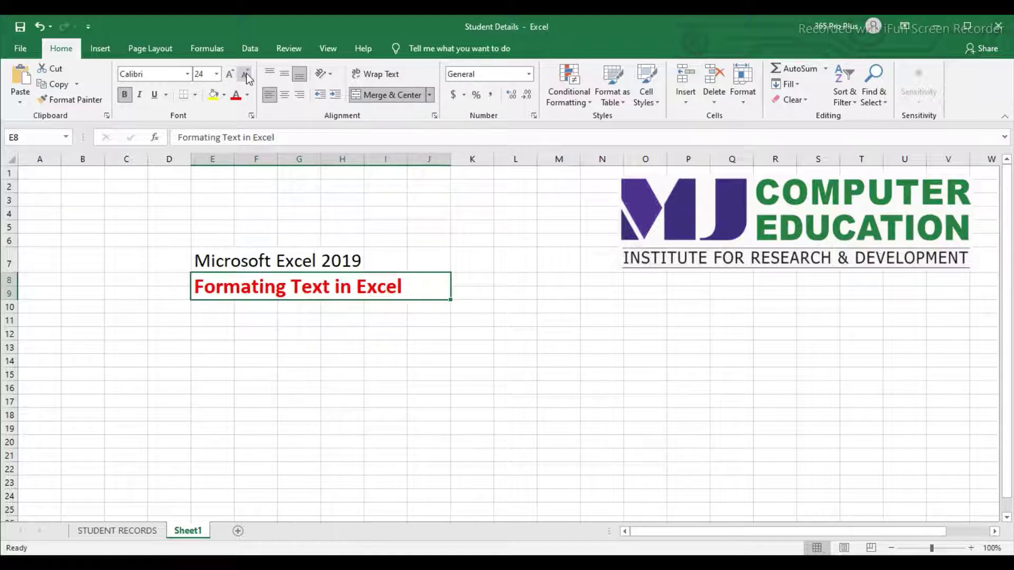
left_click(246, 72)
Step: Turn bold, italic and underline off so the title is plain text
left_click(138, 98)
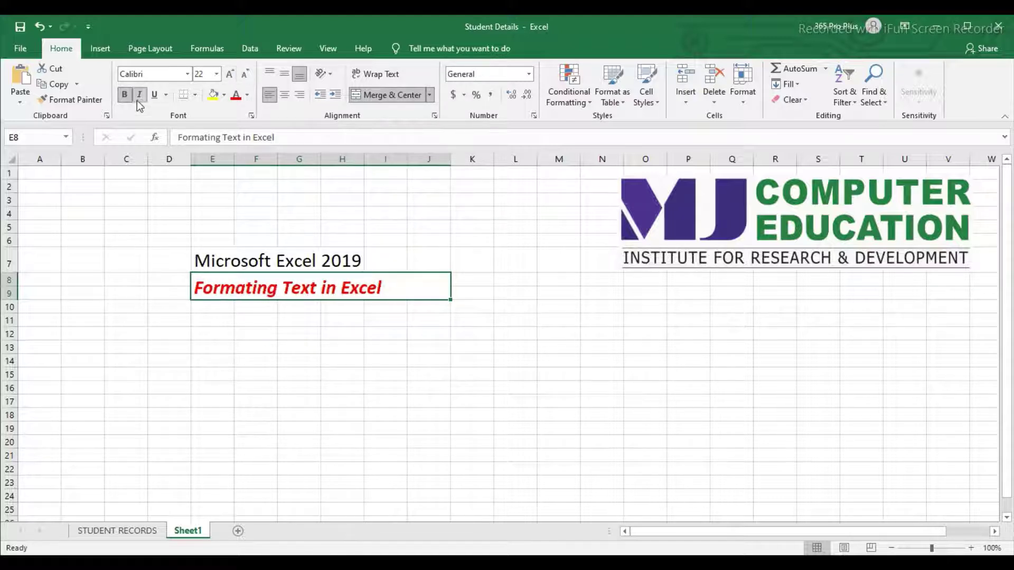
left_click(155, 96)
left_click(125, 95)
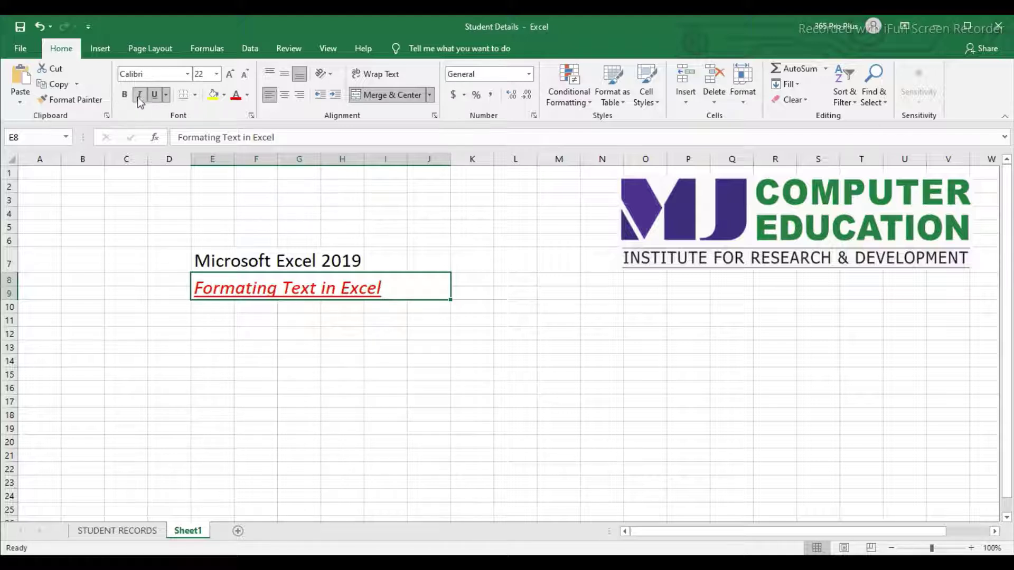
left_click(139, 95)
left_click(154, 94)
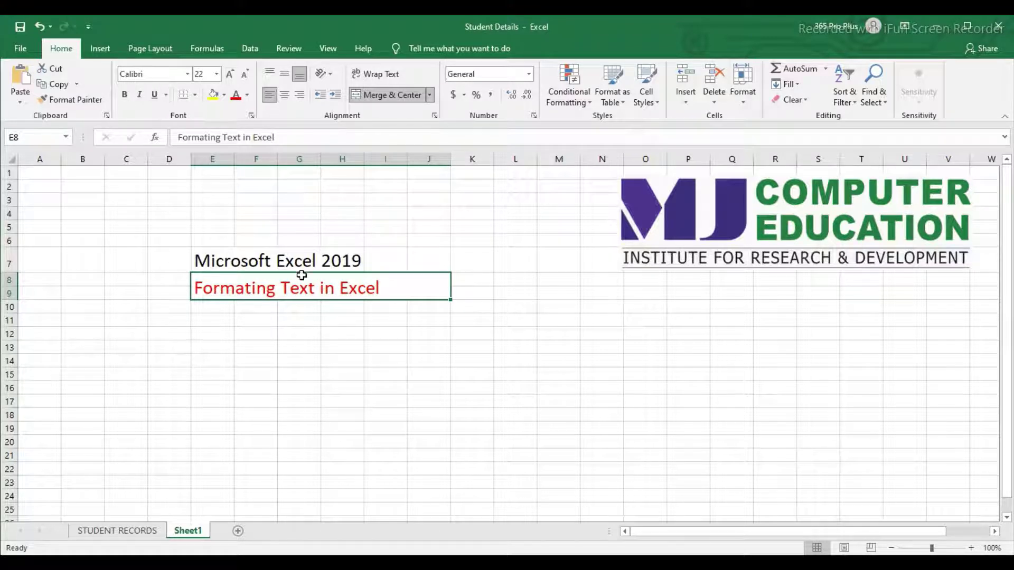
left_click(301, 265)
left_click(300, 288)
Step: Add a blank Sheet2, pick cell D5 and widen column D
left_click(238, 531)
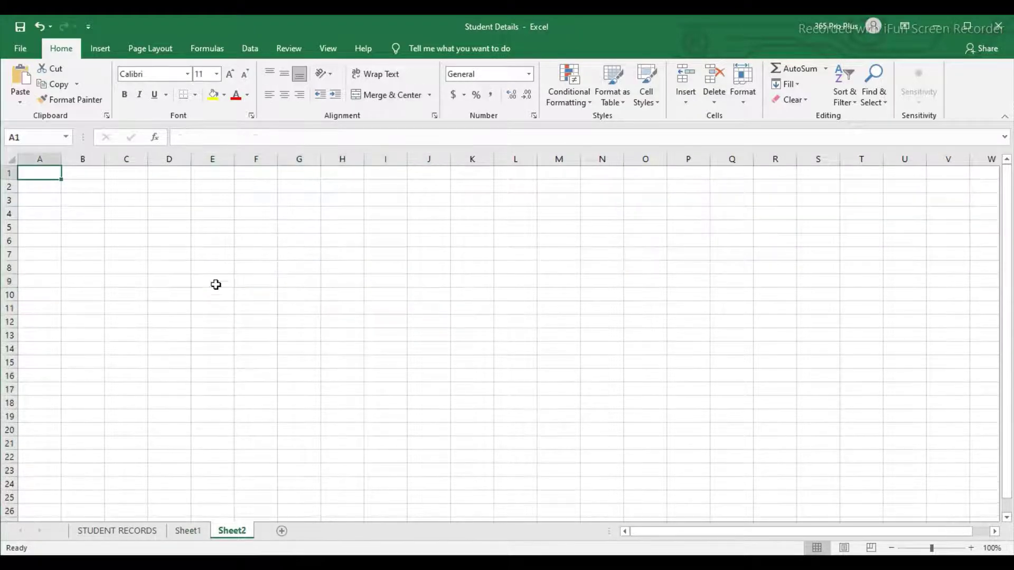
scroll(220, 277, "up", 2)
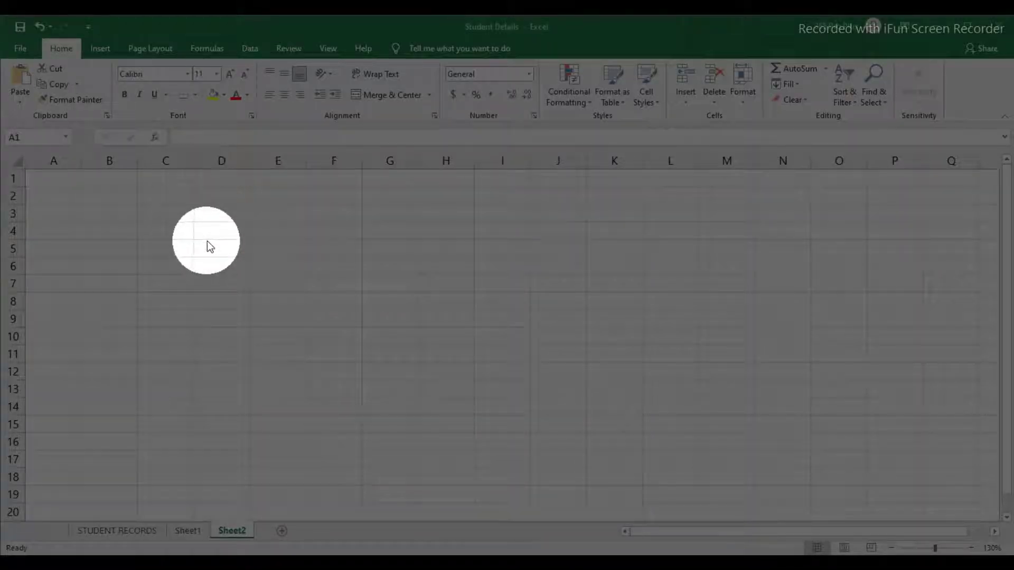
left_click(221, 253)
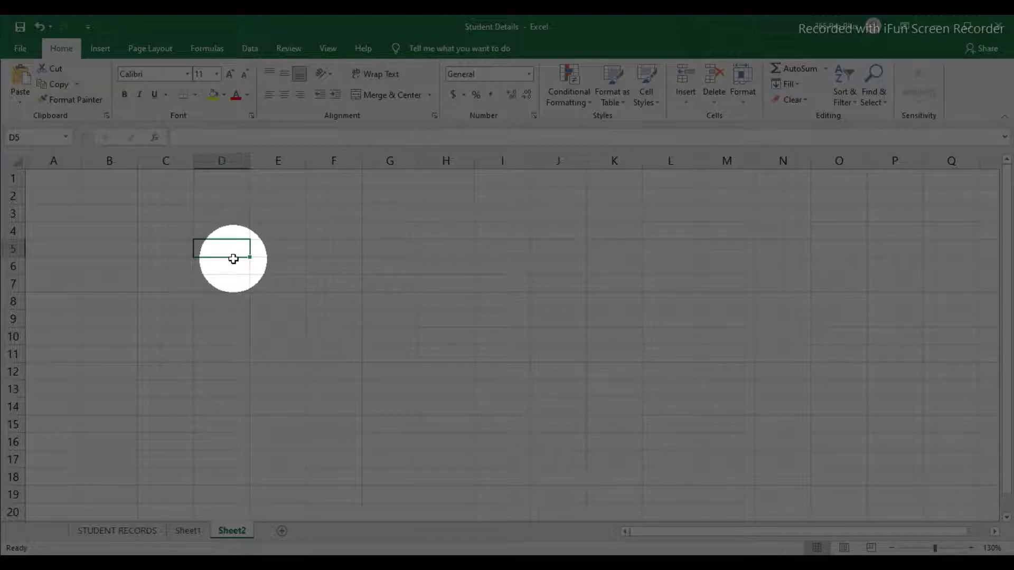
left_click_drag(250, 161, 275, 161)
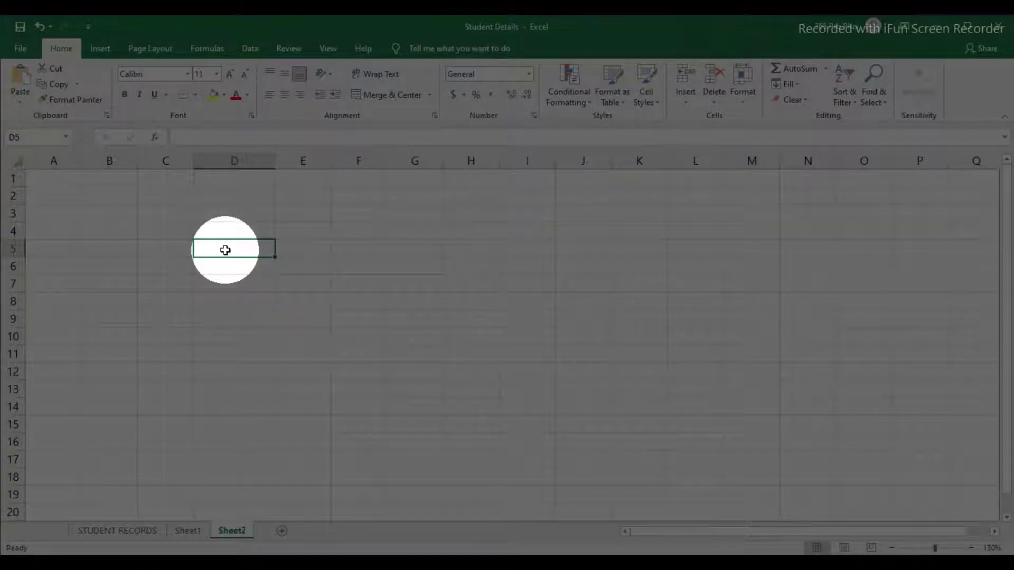
Step: Enter the names jigar in D5 and hemangini in D6, widening column D further
type("jigar")
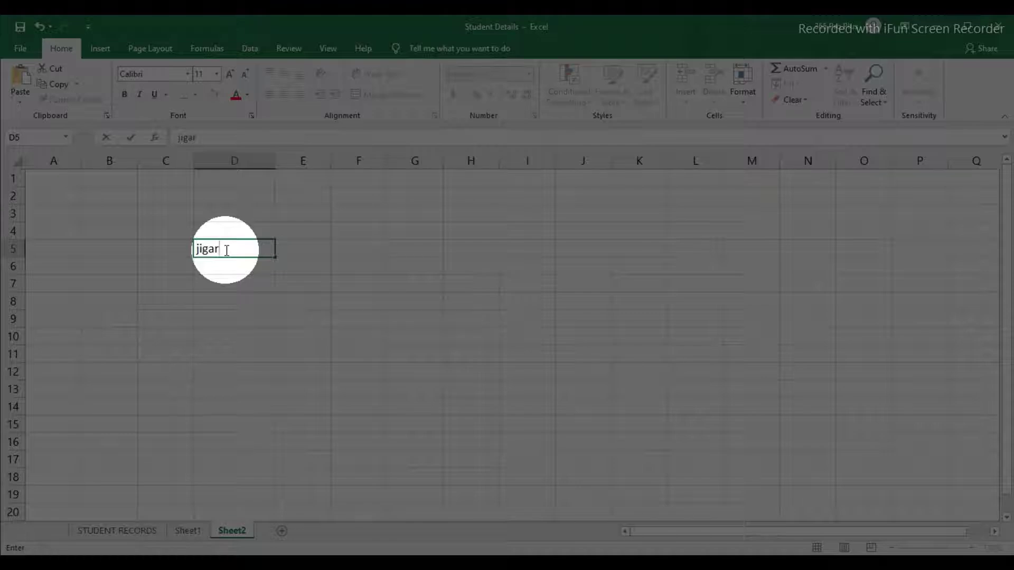
key("Return")
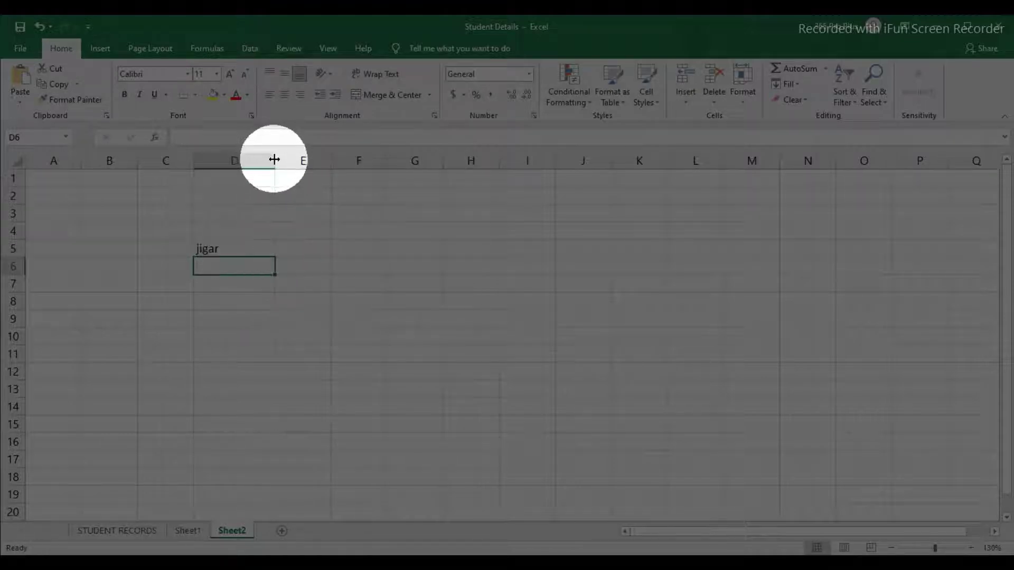
left_click_drag(275, 160, 314, 160)
left_click(209, 248)
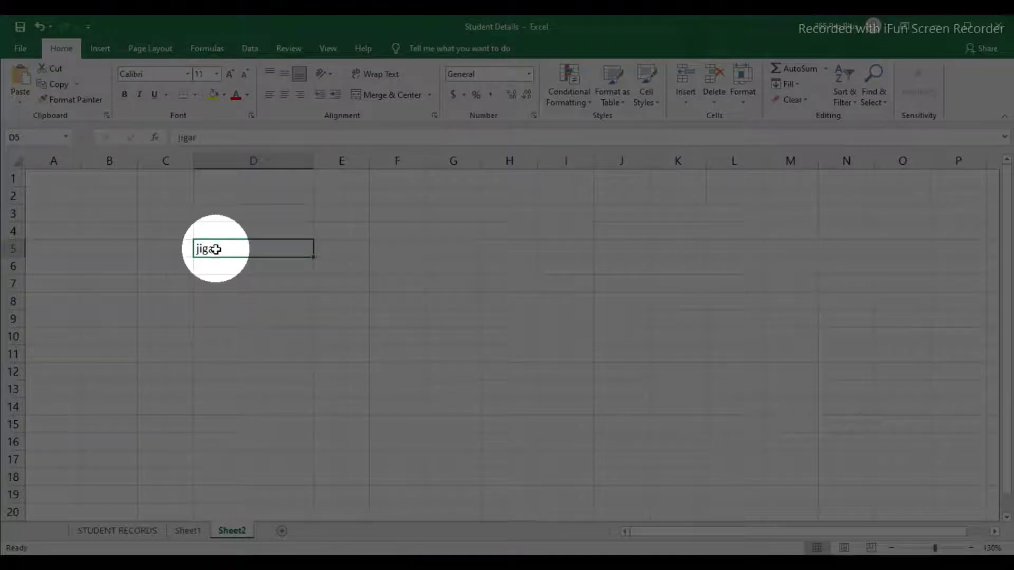
left_click(217, 259)
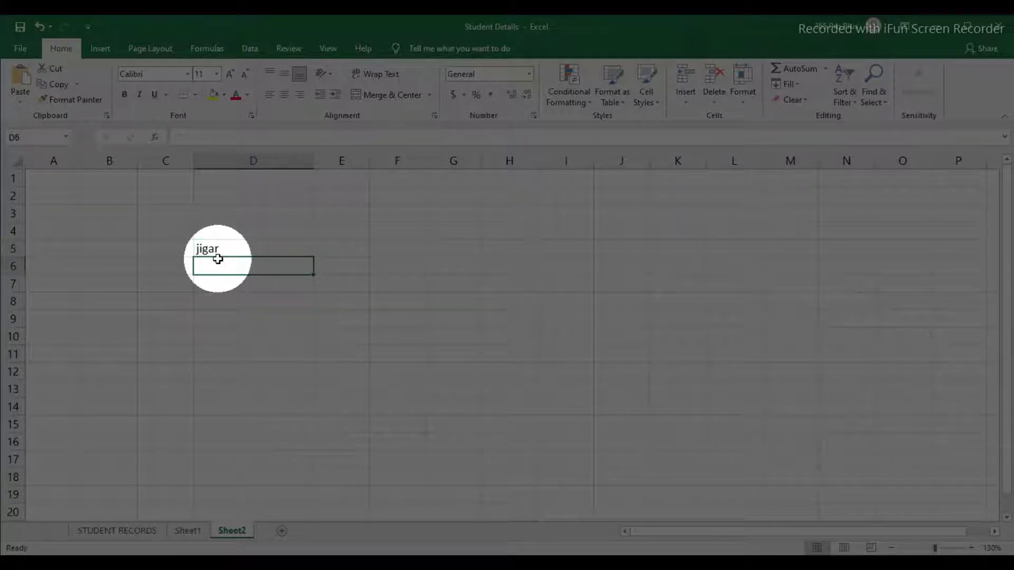
type("hemangini")
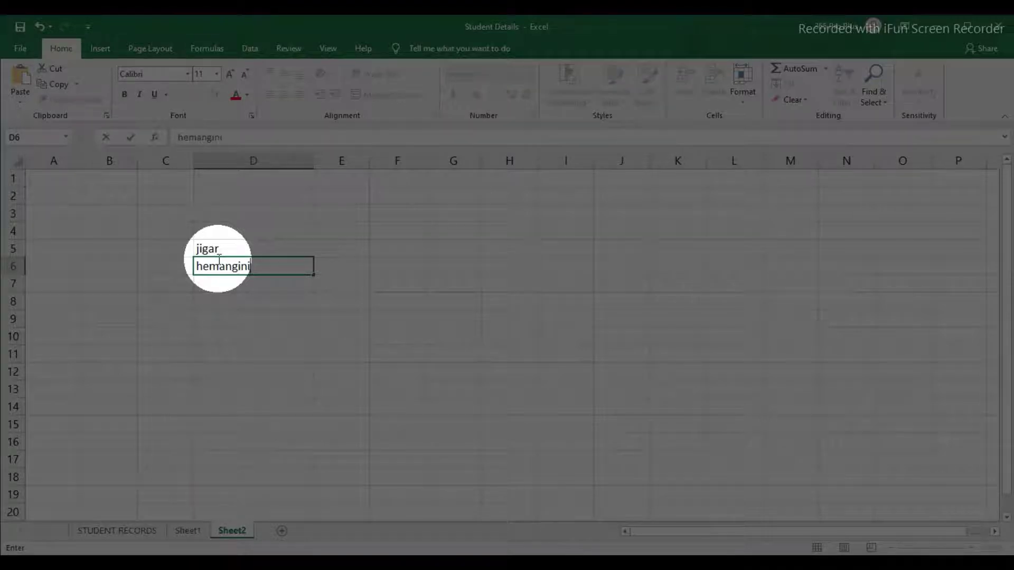
left_click(219, 277)
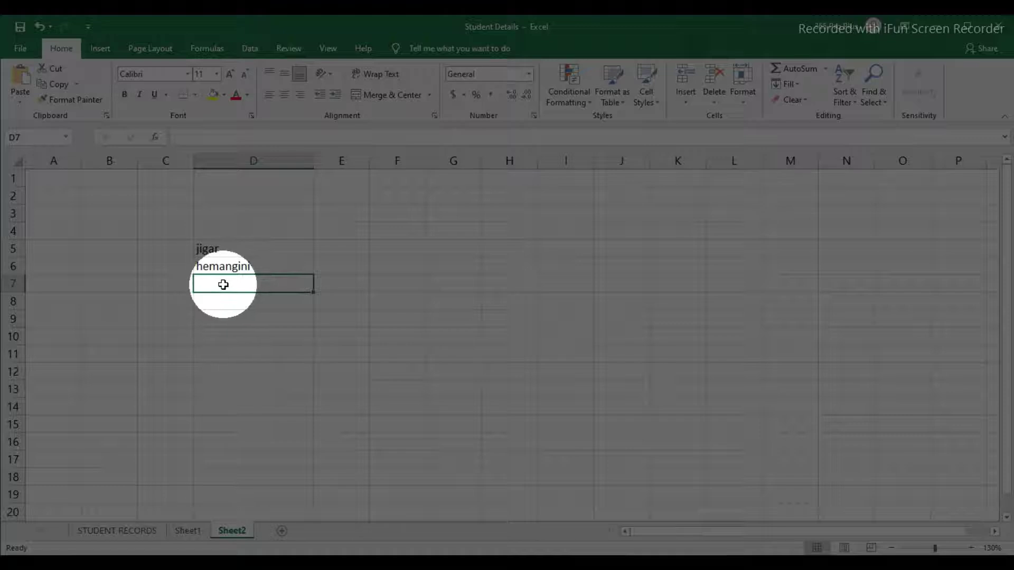
Step: Enter 50 in D7 and 40 in D8
type("50")
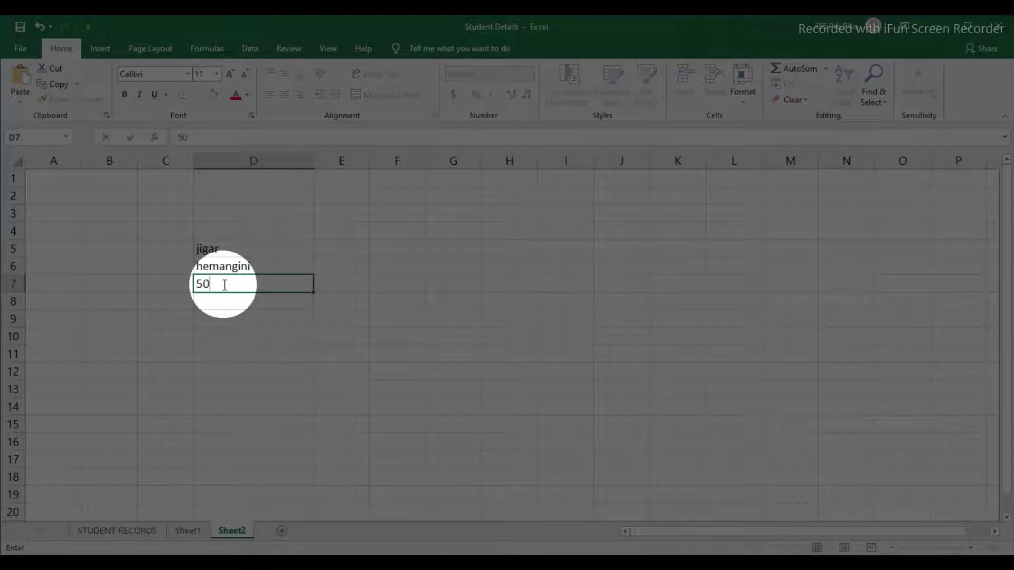
key("Return")
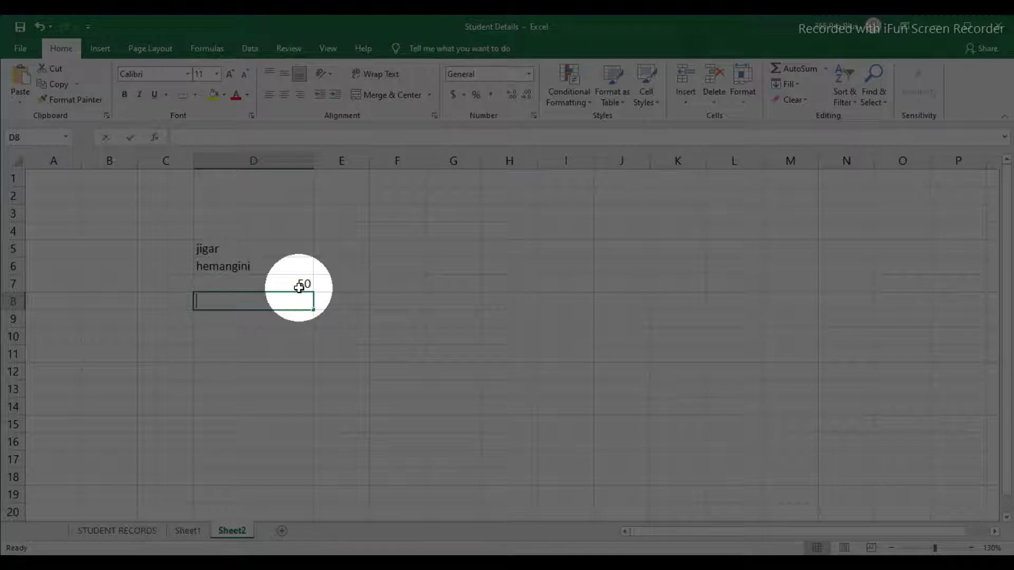
type("40")
key("Return")
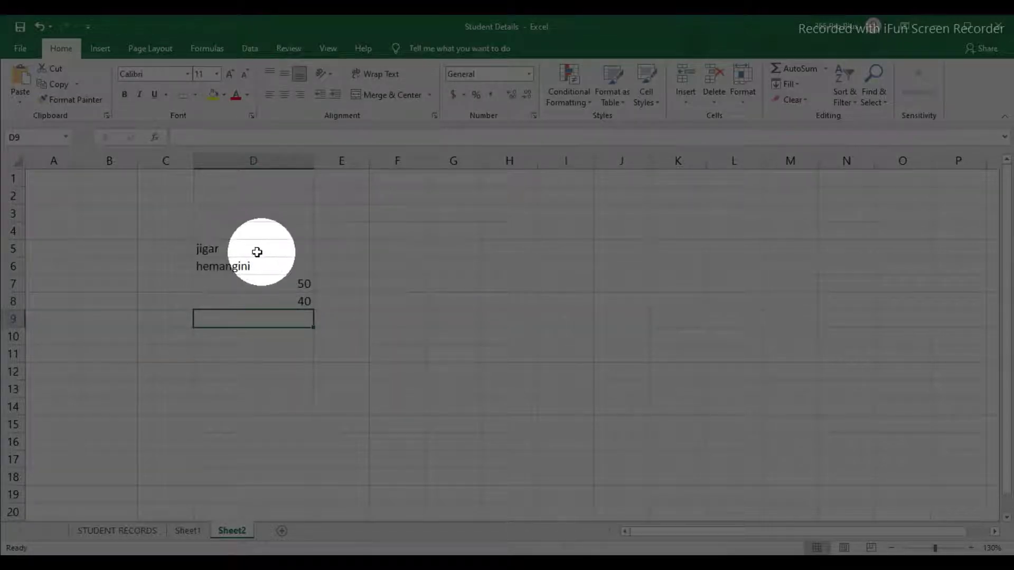
left_click(216, 250)
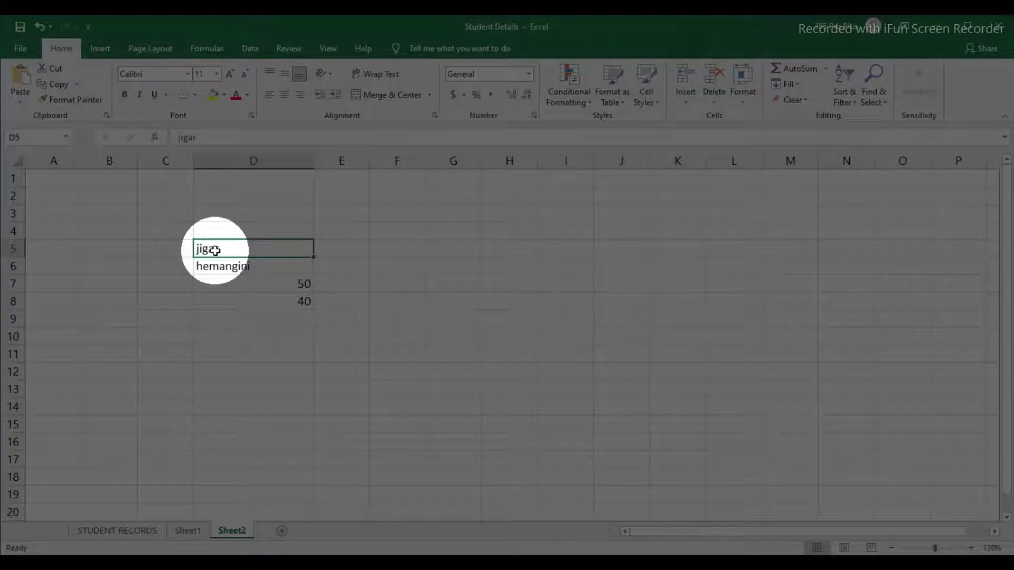
left_click(296, 285)
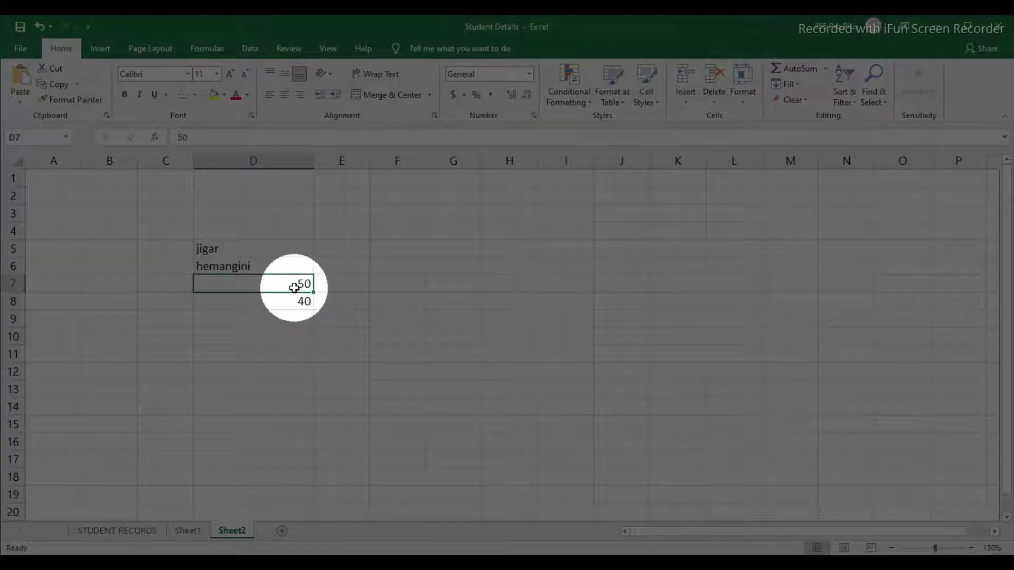
Step: Try centre, left and right alignment on D5:D8, then delete the entries
left_click_drag(248, 249, 255, 296)
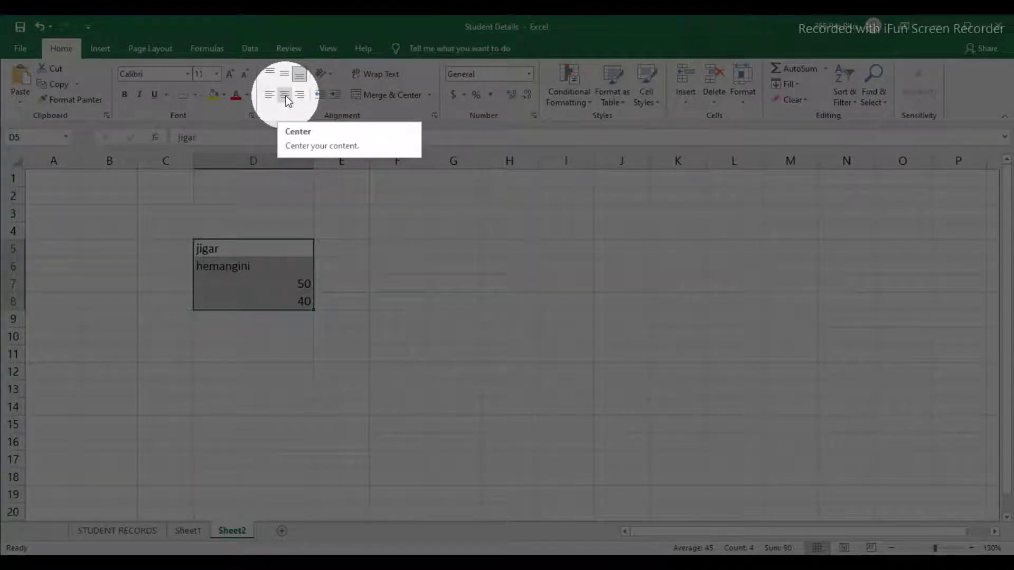
left_click(286, 96)
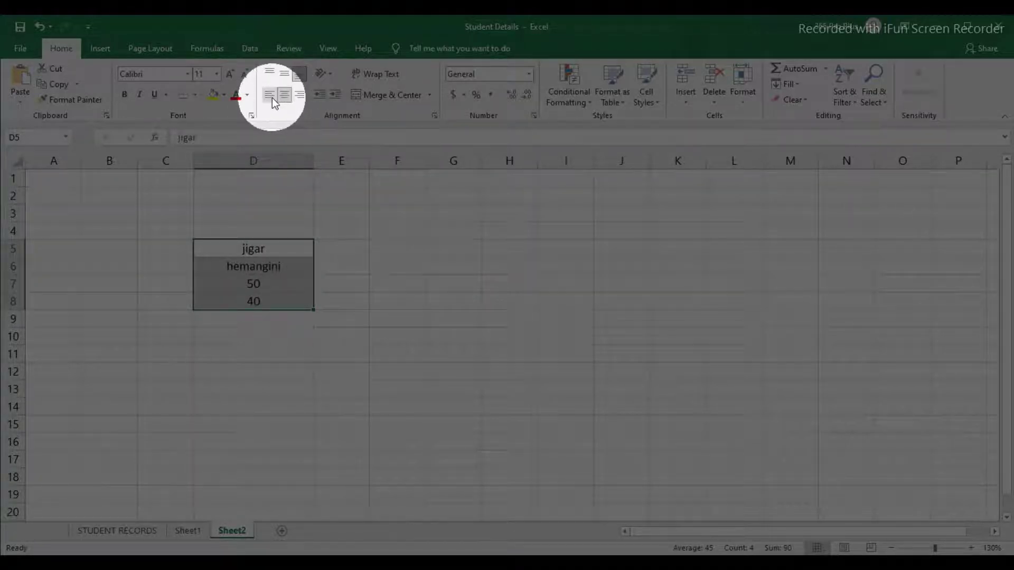
left_click(271, 97)
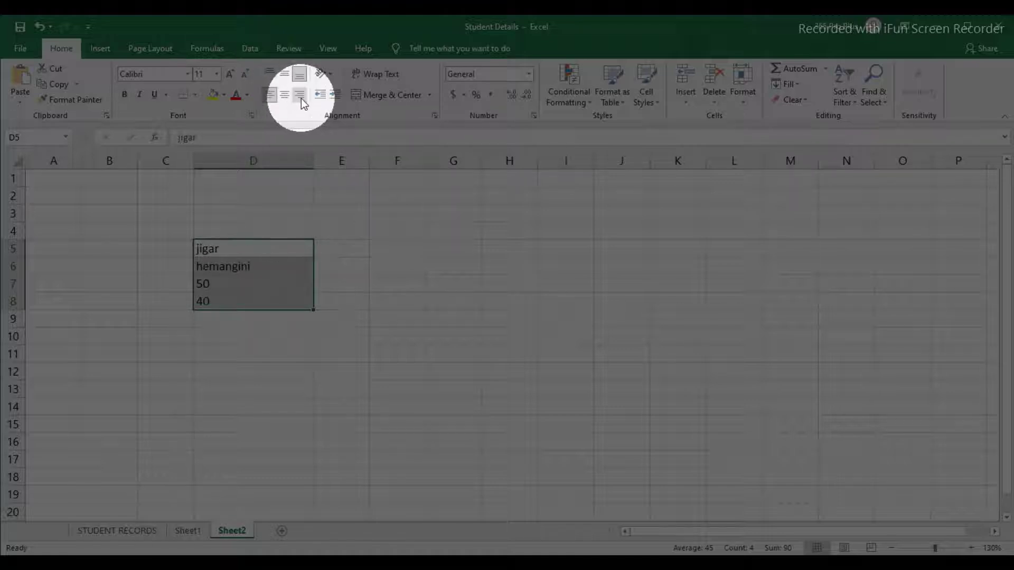
left_click(301, 98)
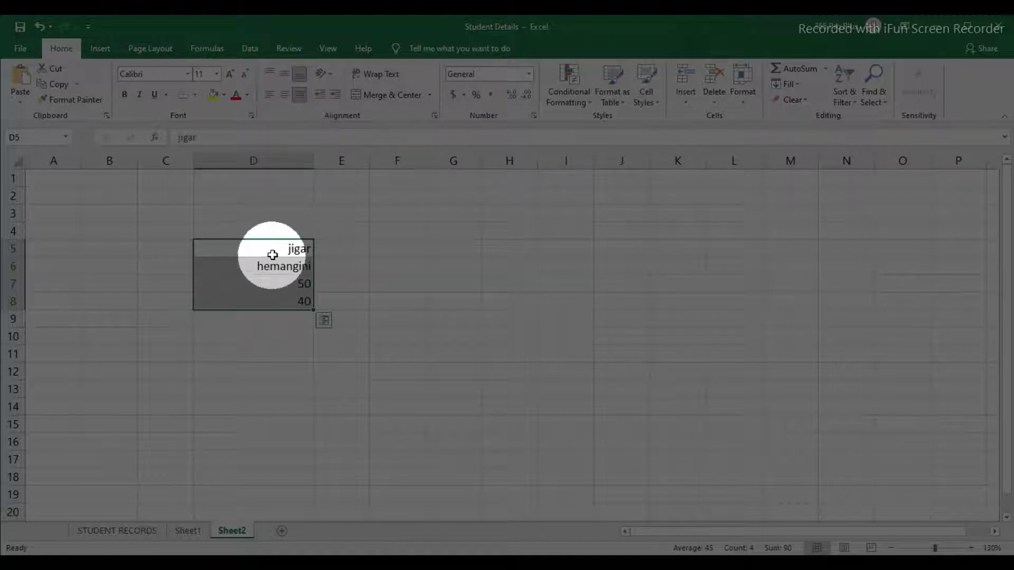
key("Delete")
Step: Re-enter jigar in D5, left-align it, then delete it
left_click(235, 249)
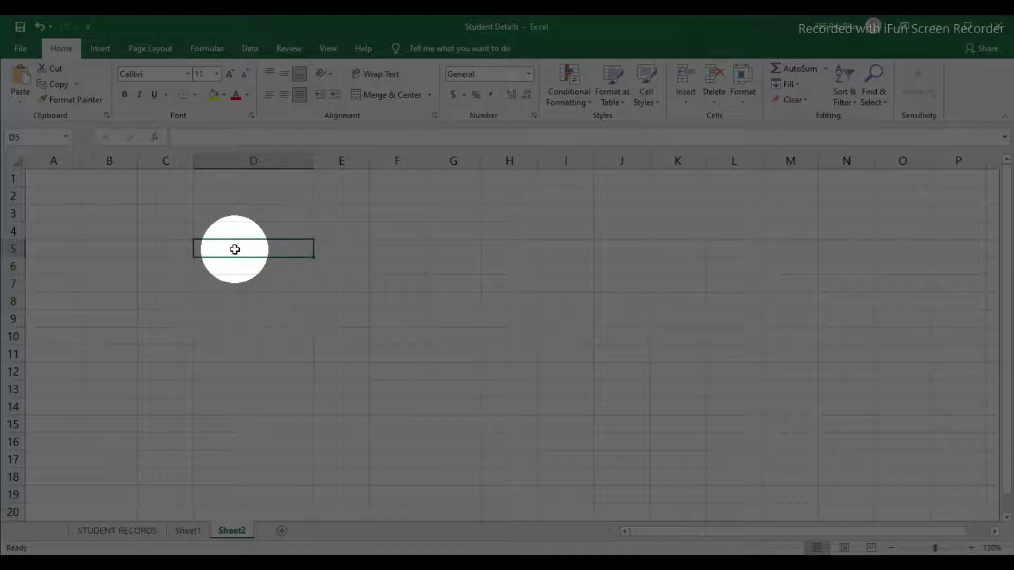
type("jigar")
key("Return")
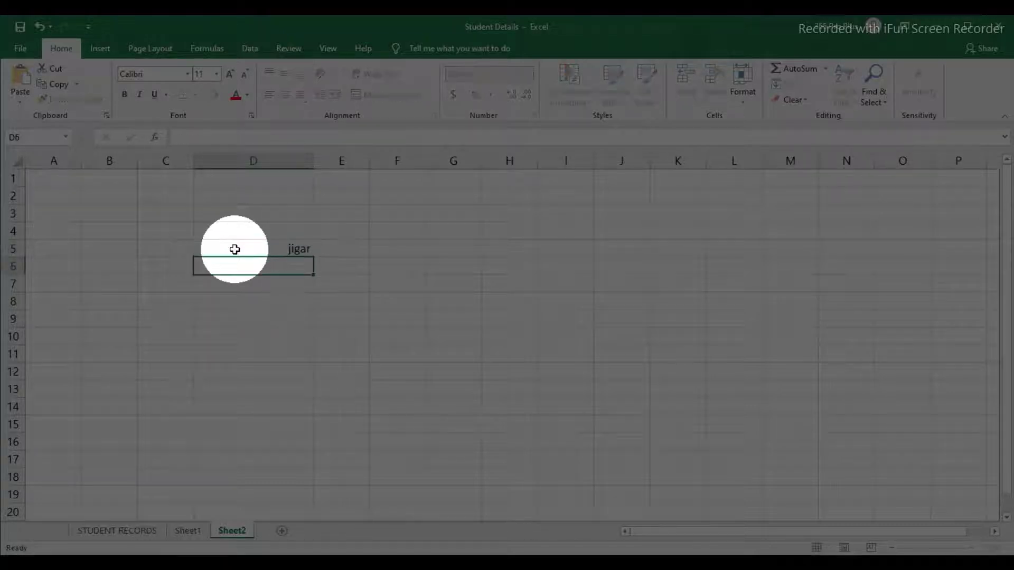
left_click(281, 250)
left_click(270, 95)
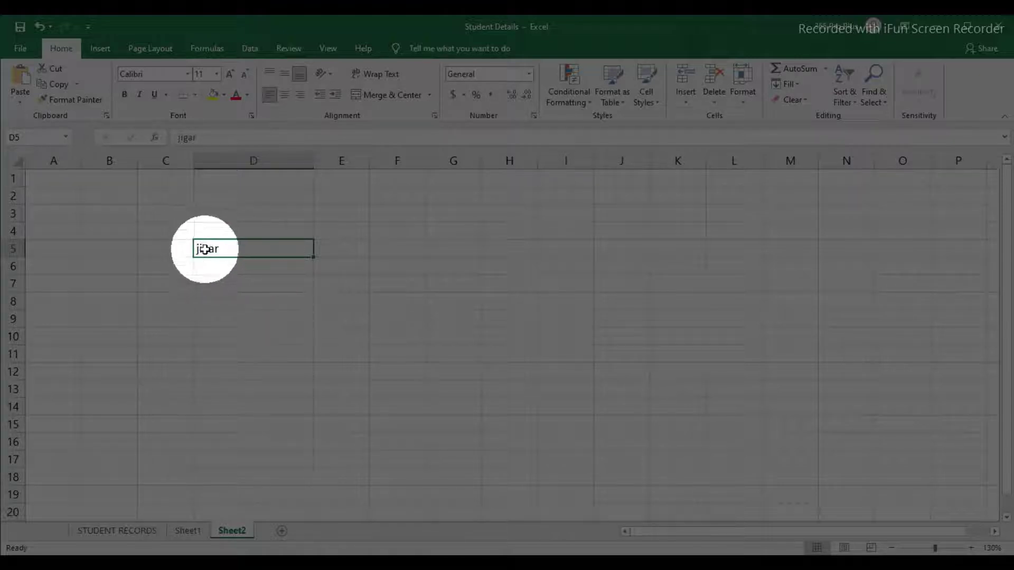
key("Delete")
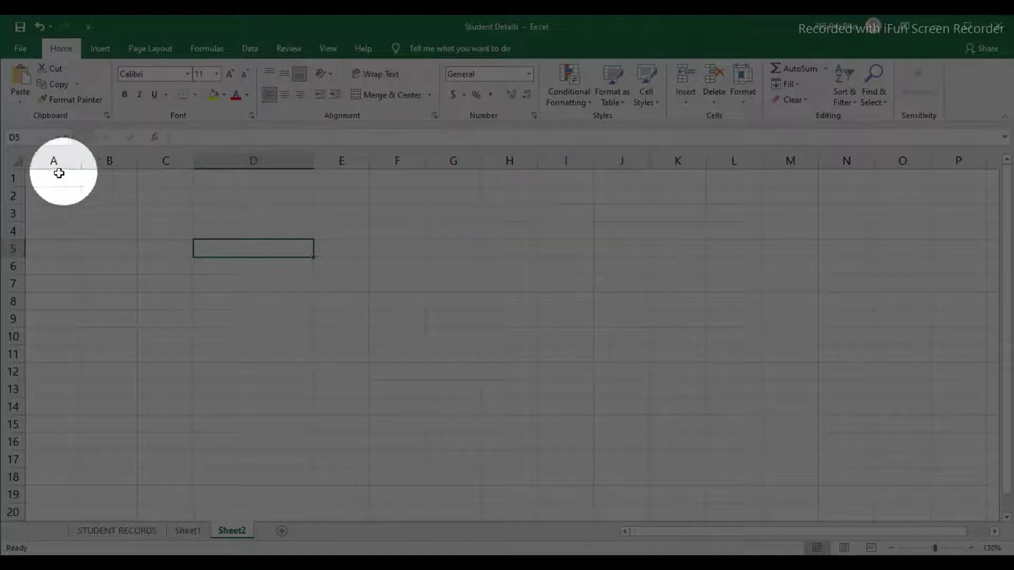
Step: Type 'MJ COMPUTER EDUCATION' into A1 and widen column A to fit it
left_click(100, 179)
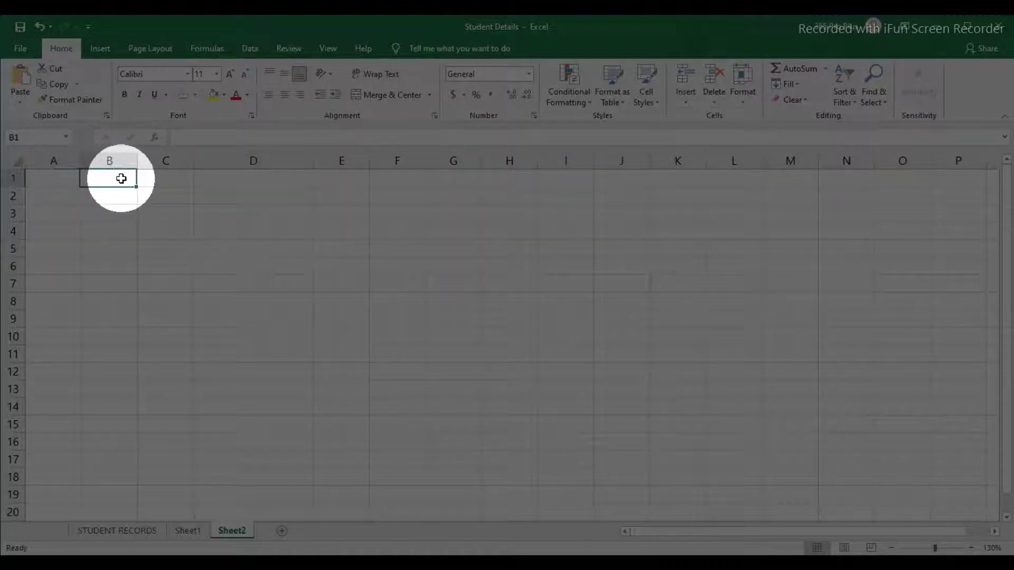
left_click(117, 196)
left_click(63, 179)
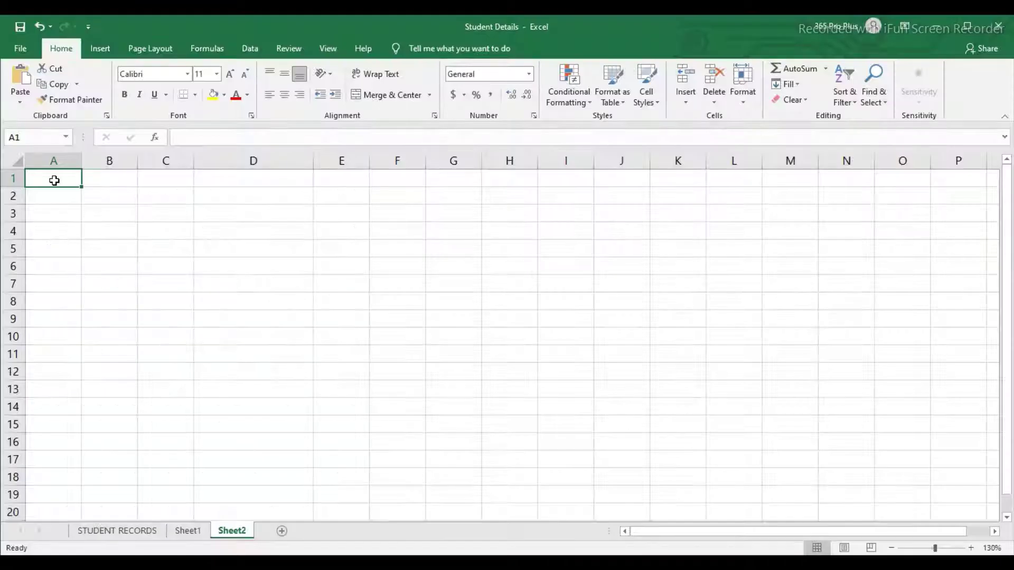
type("MJ COMPUT")
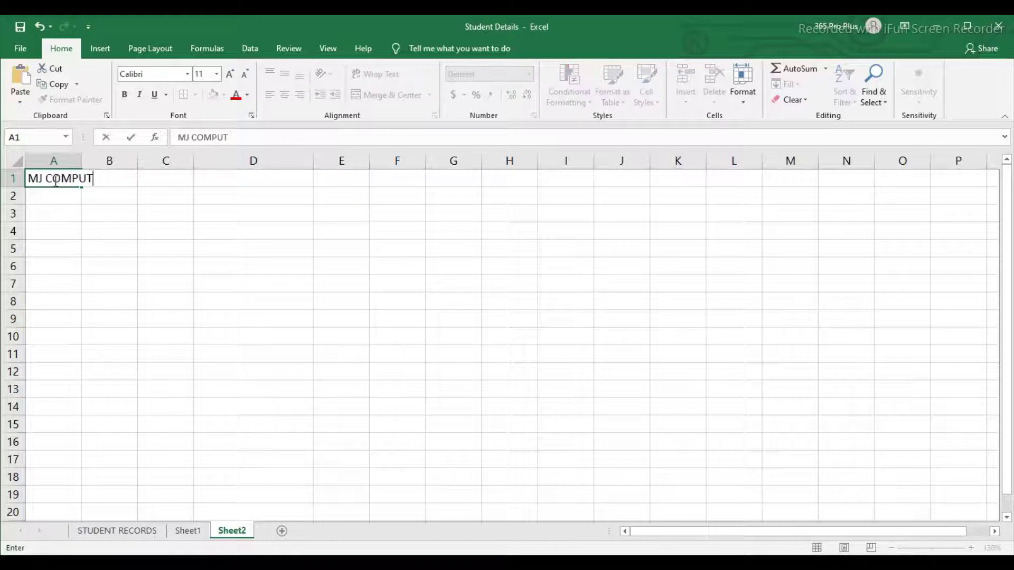
type("ER EDUCATION")
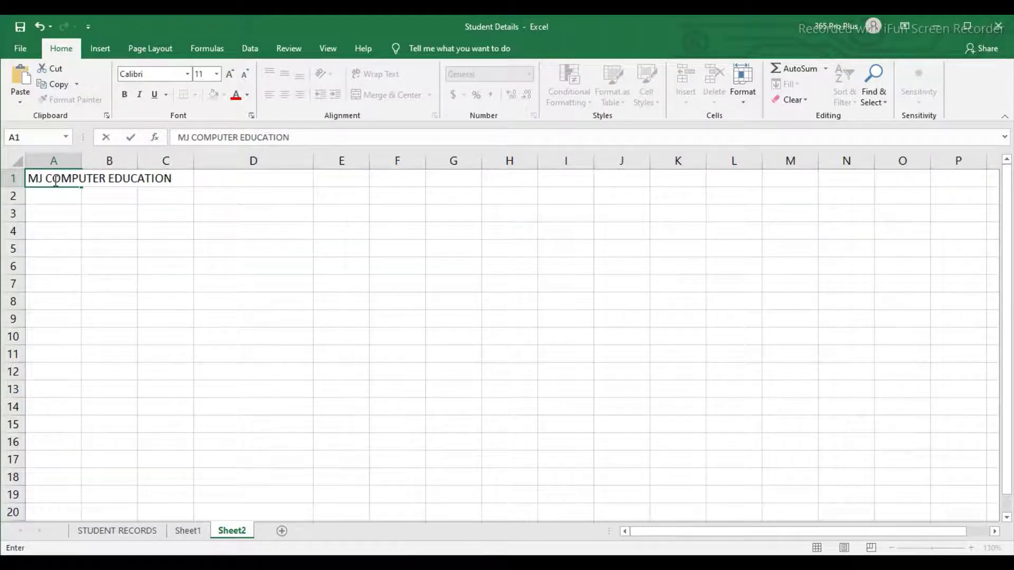
left_click(89, 202)
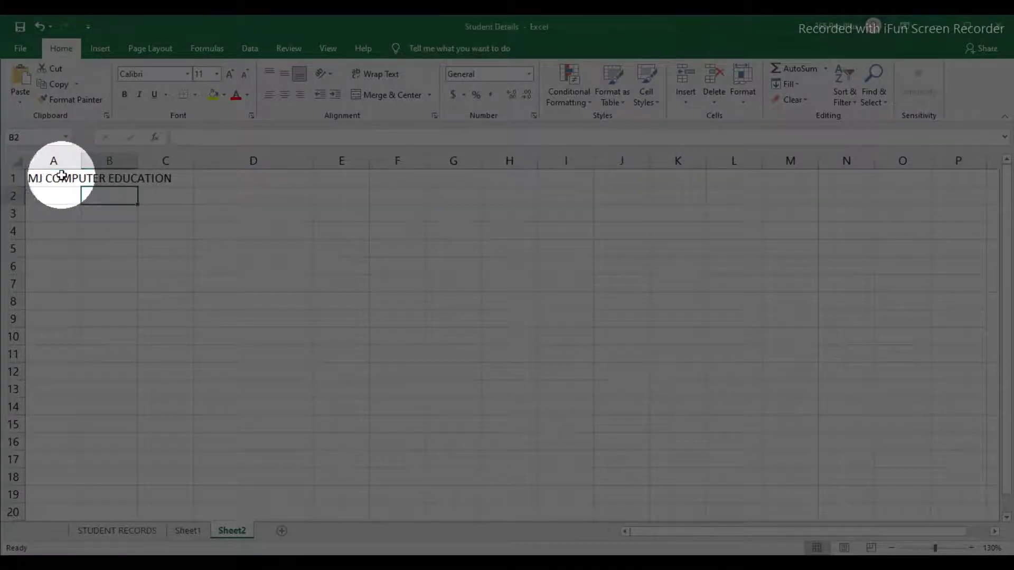
left_click(59, 179)
left_click_drag(82, 159, 181, 161)
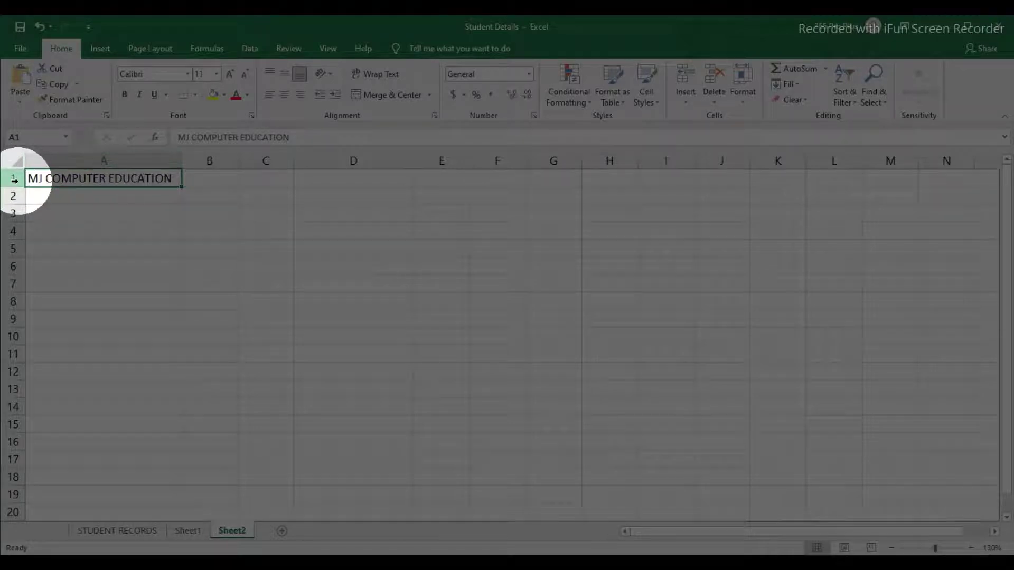
key("ctrl+Down")
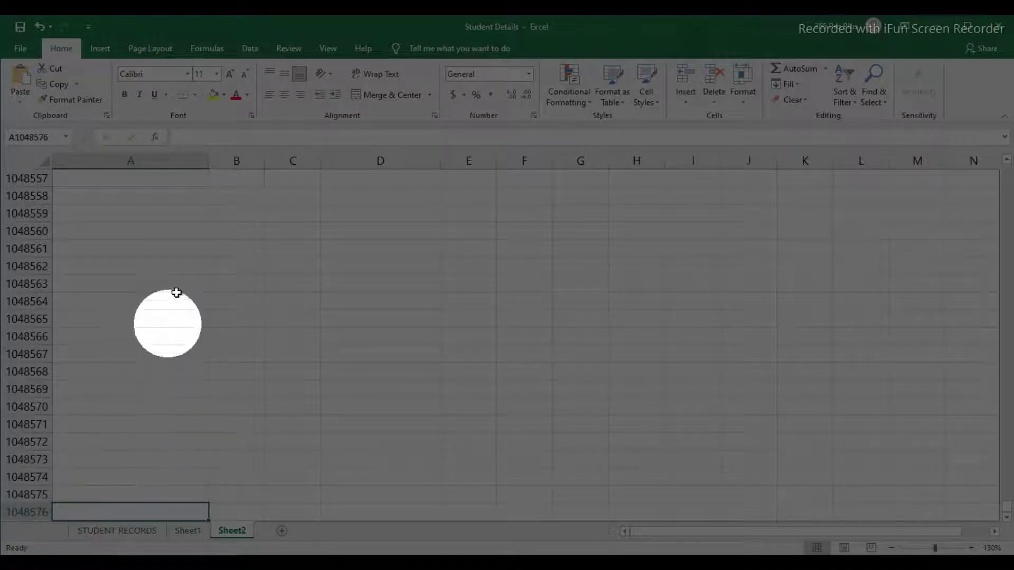
left_click_drag(209, 164, 209, 164)
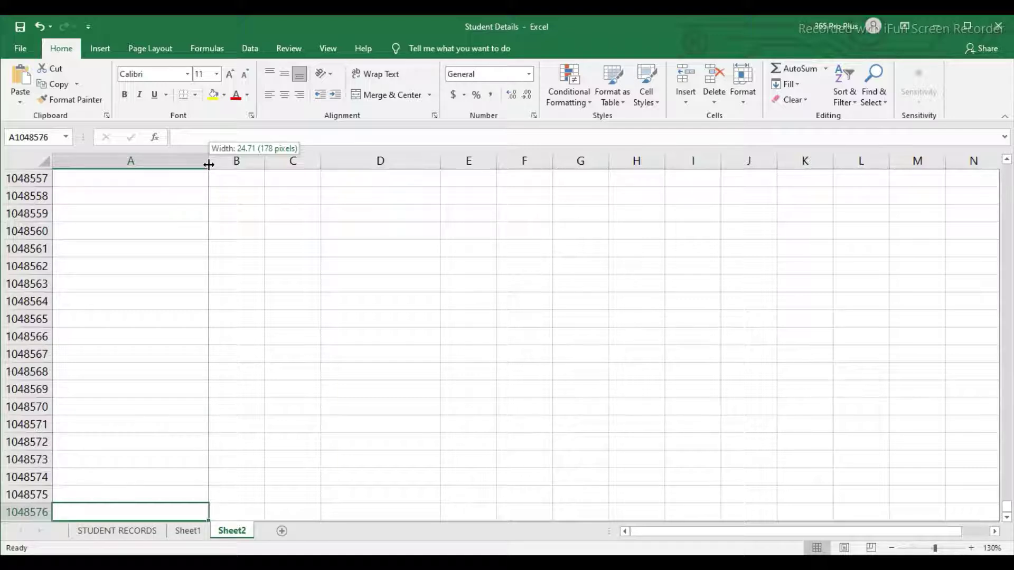
left_click_drag(209, 164, 209, 165)
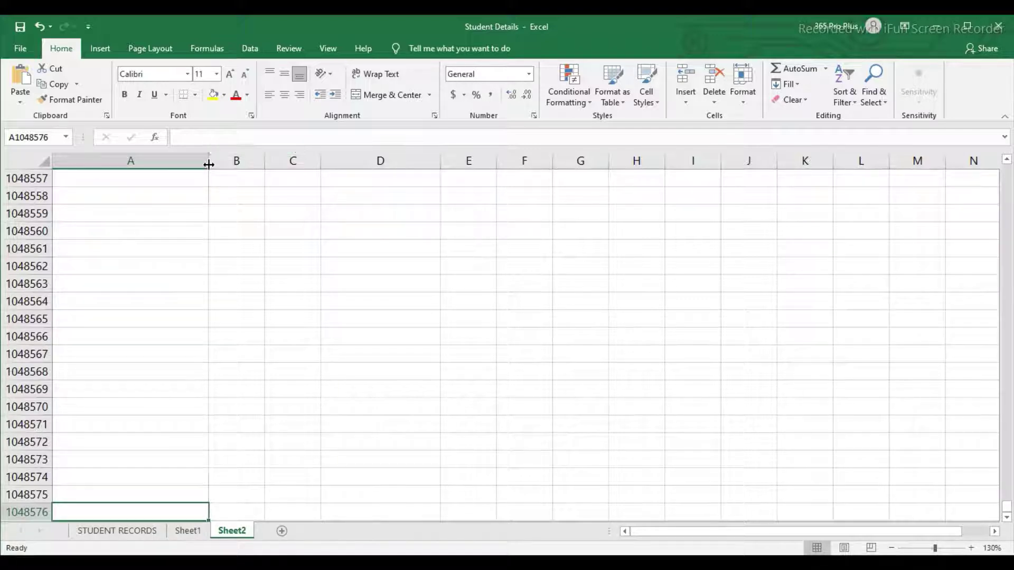
left_click(191, 179)
key("ctrl+Home")
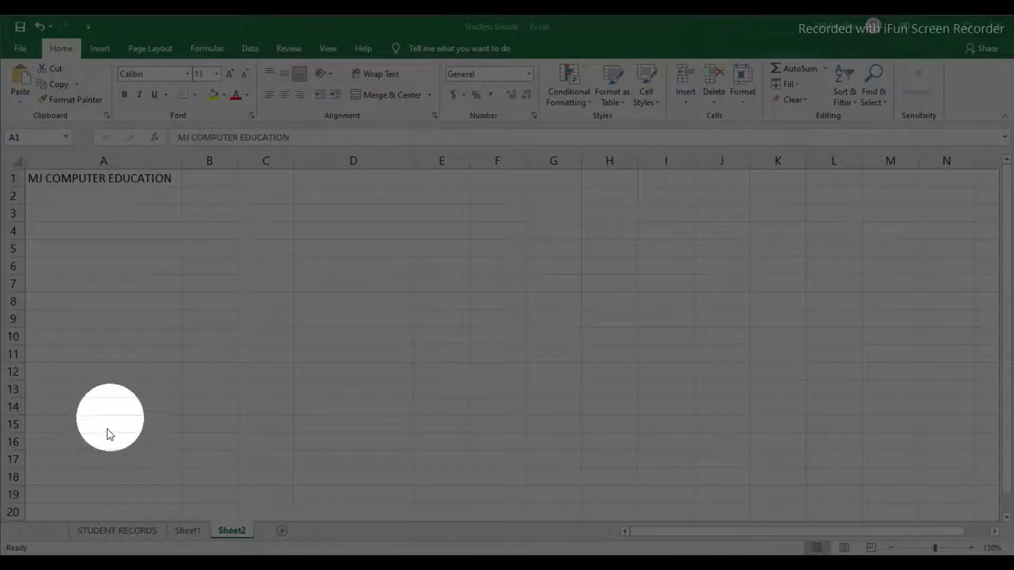
Step: On STUDENT RECORDS, step through the header cells from EnrollmentNo to CertificateCode
left_click(125, 531)
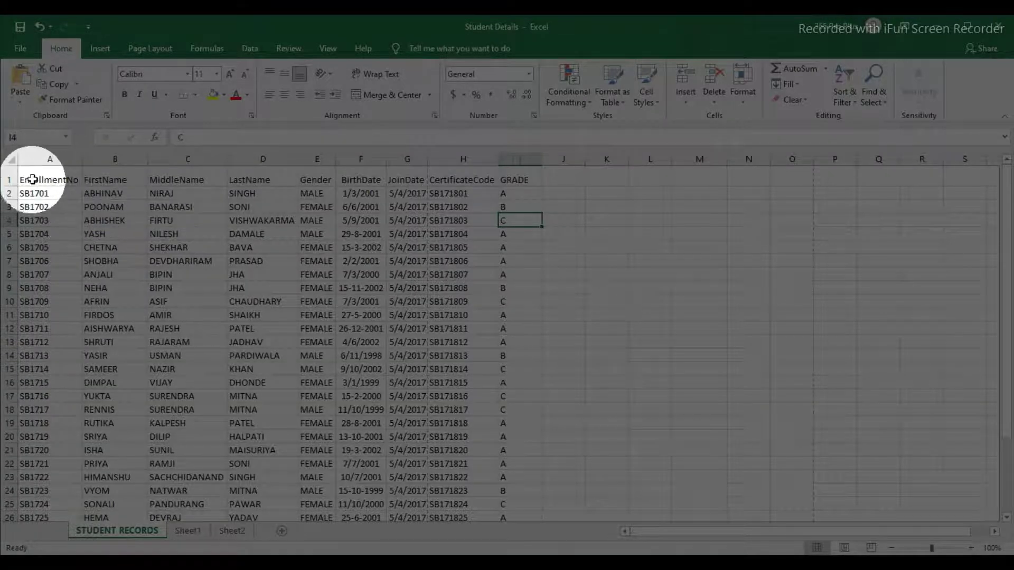
left_click(53, 180)
left_click(108, 179)
left_click(175, 179)
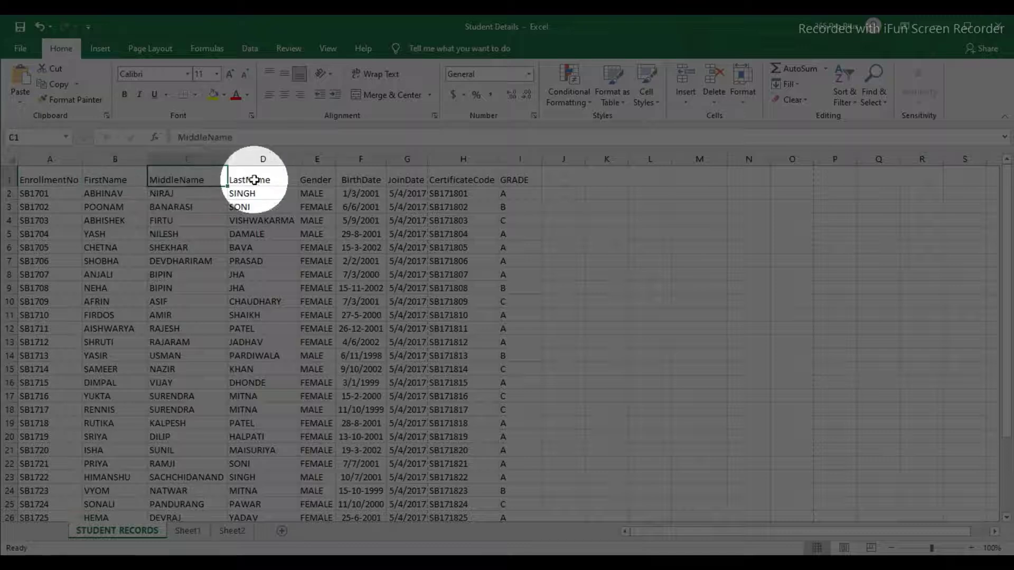
left_click(248, 180)
left_click(311, 179)
left_click(380, 178)
left_click(407, 180)
left_click(464, 180)
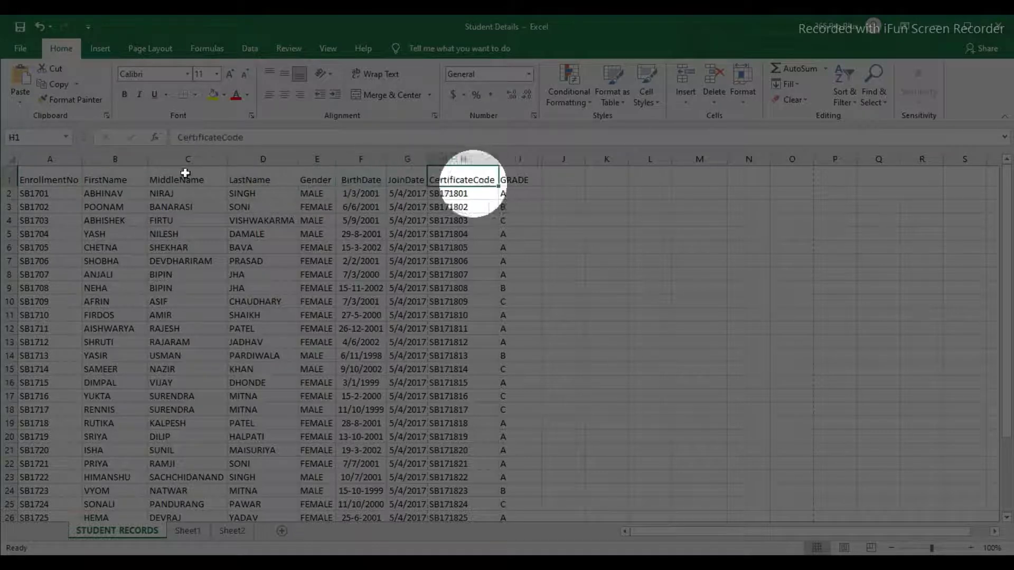
Step: Insert a blank row above the header row
left_click(6, 180)
right_click(8, 180)
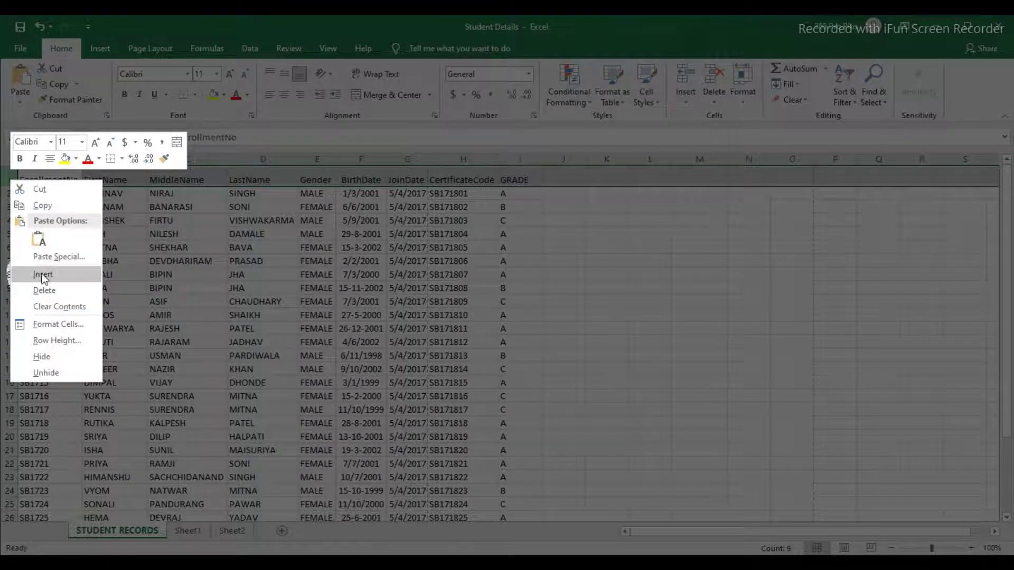
left_click(41, 274)
left_click(59, 175)
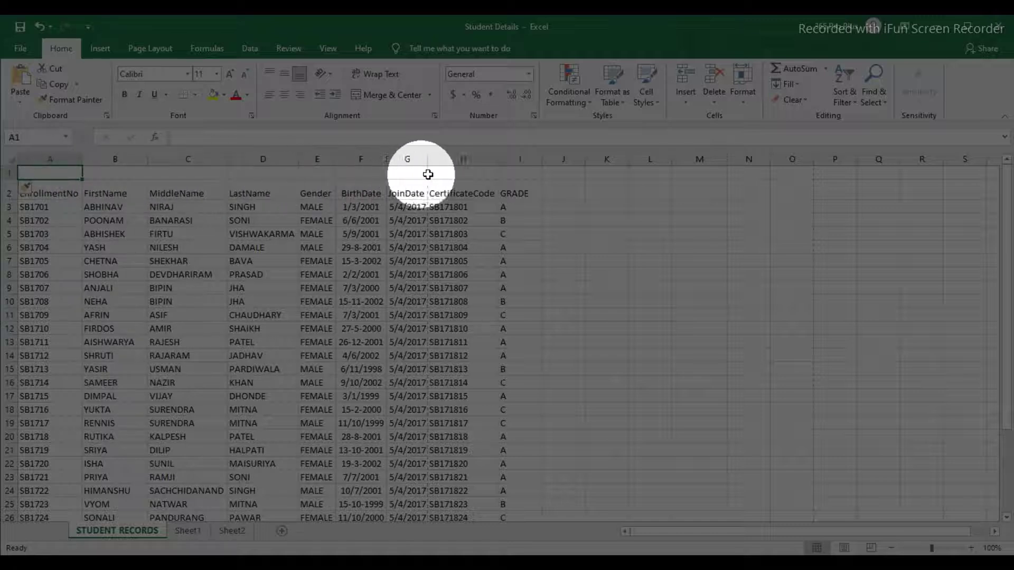
Step: Merge and centre A1:I1, heighten row 1, and enter 'MJ COMPUTER EDUCATION' as the title
left_click_drag(48, 173, 507, 176)
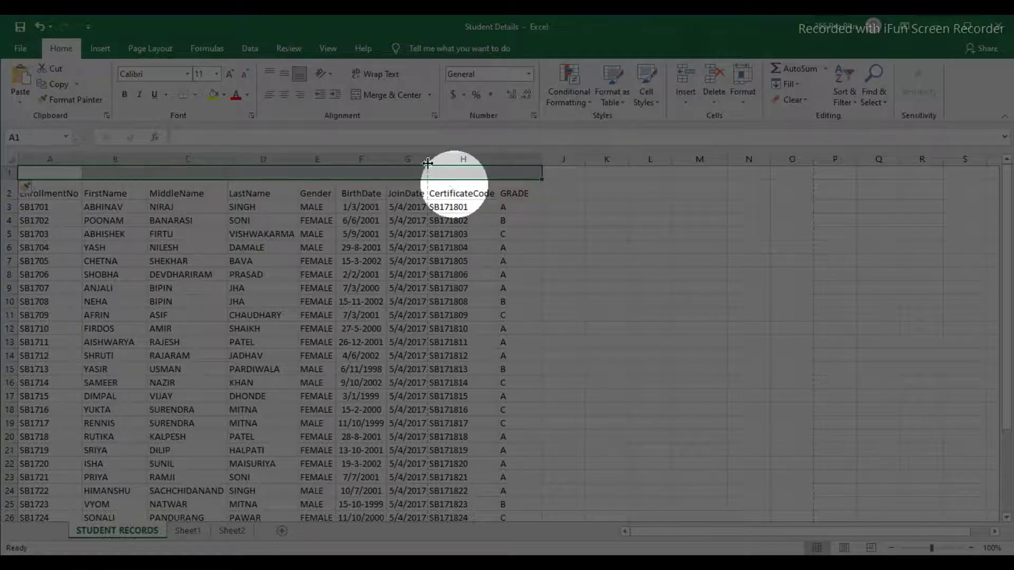
left_click(378, 98)
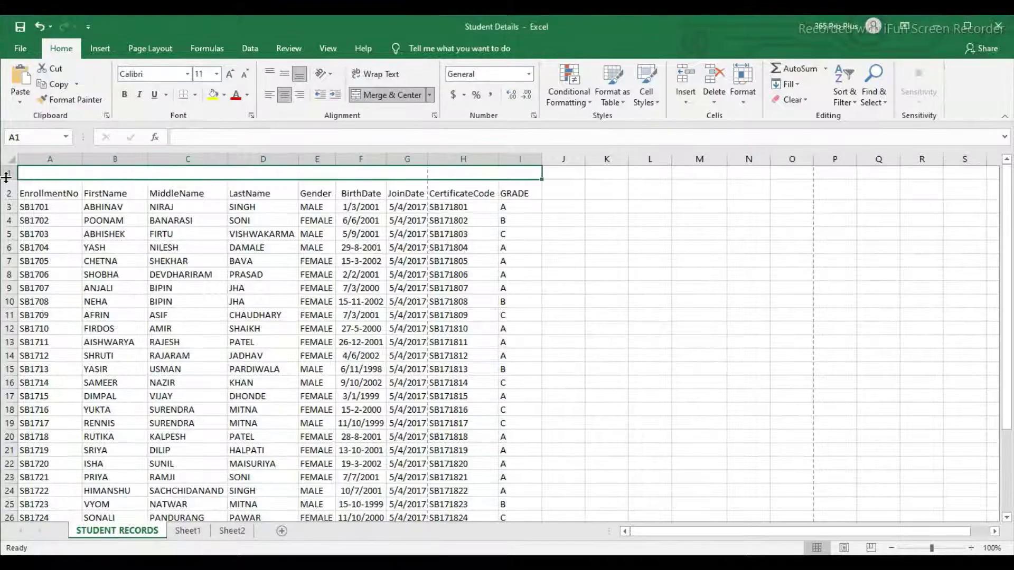
left_click_drag(6, 179, 7, 199)
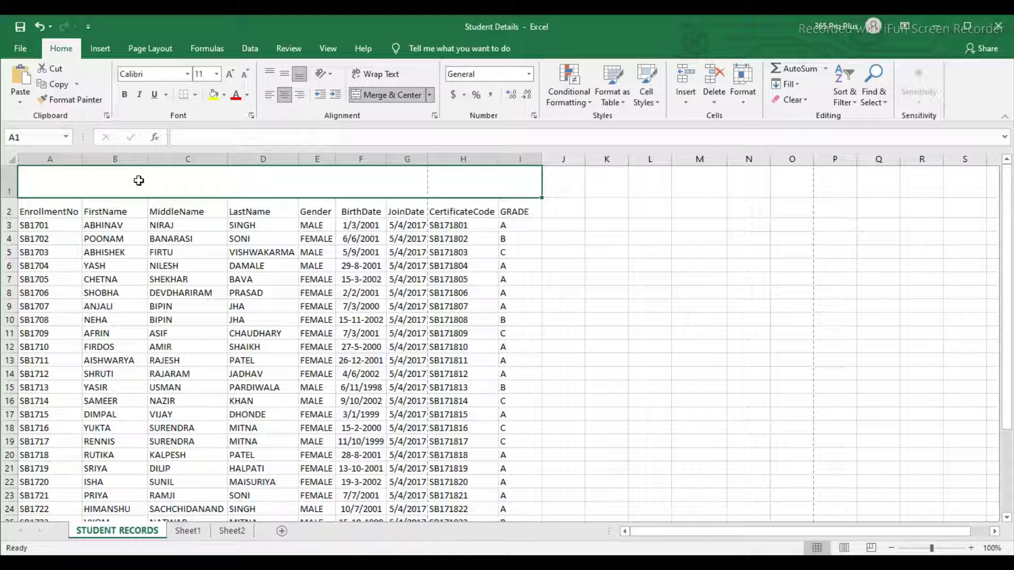
type("MJ CO")
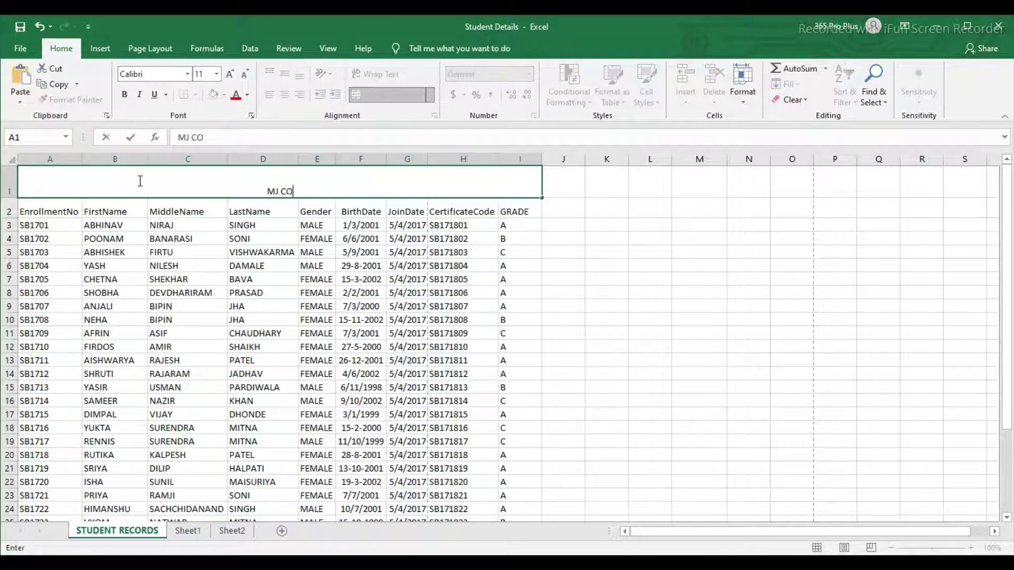
type("MPUTER EDUCATION")
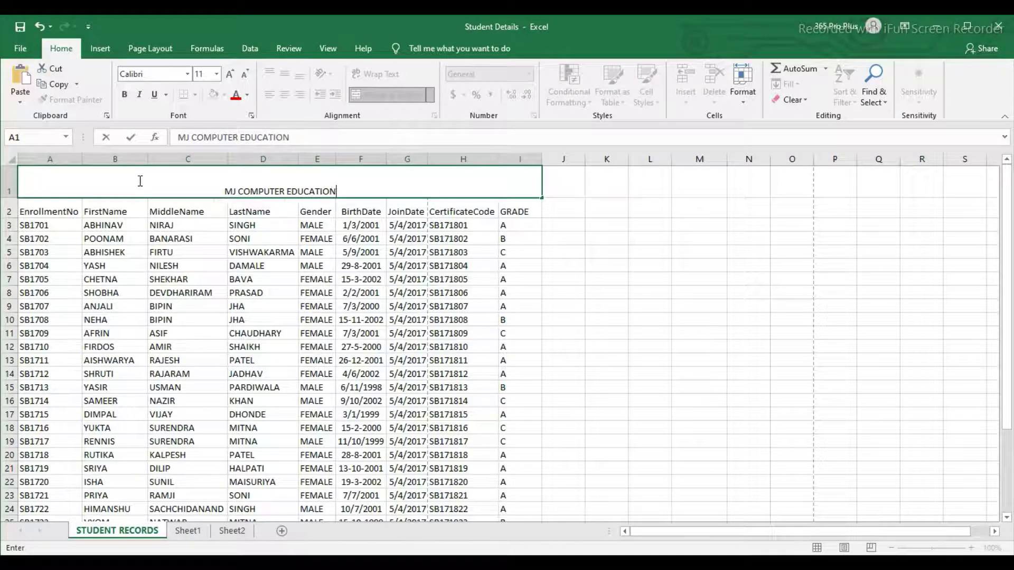
key("Return")
left_click(256, 184)
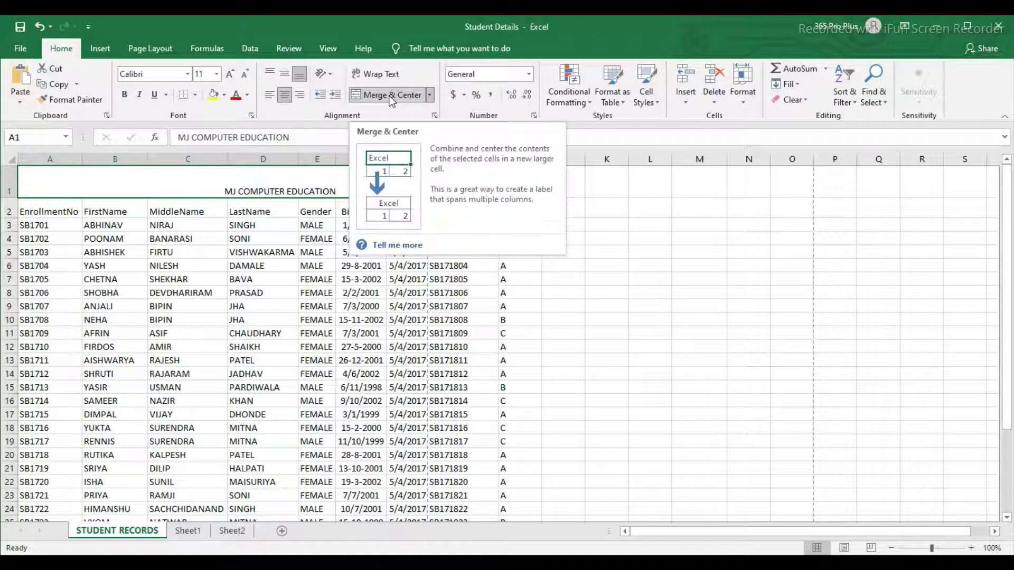
left_click(195, 534)
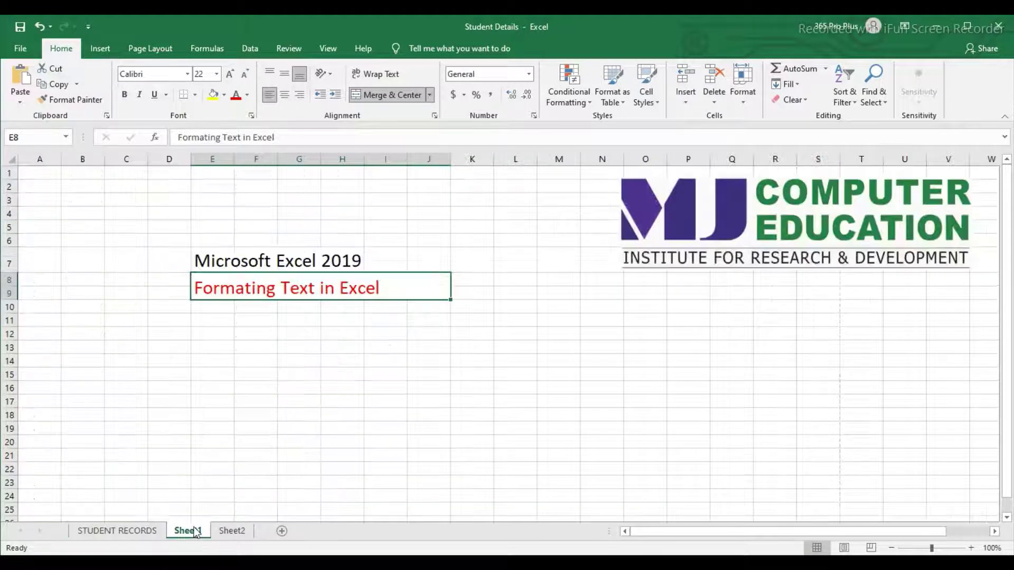
Step: On Sheet2, clear cell A1 and narrow column A back down
left_click(228, 532)
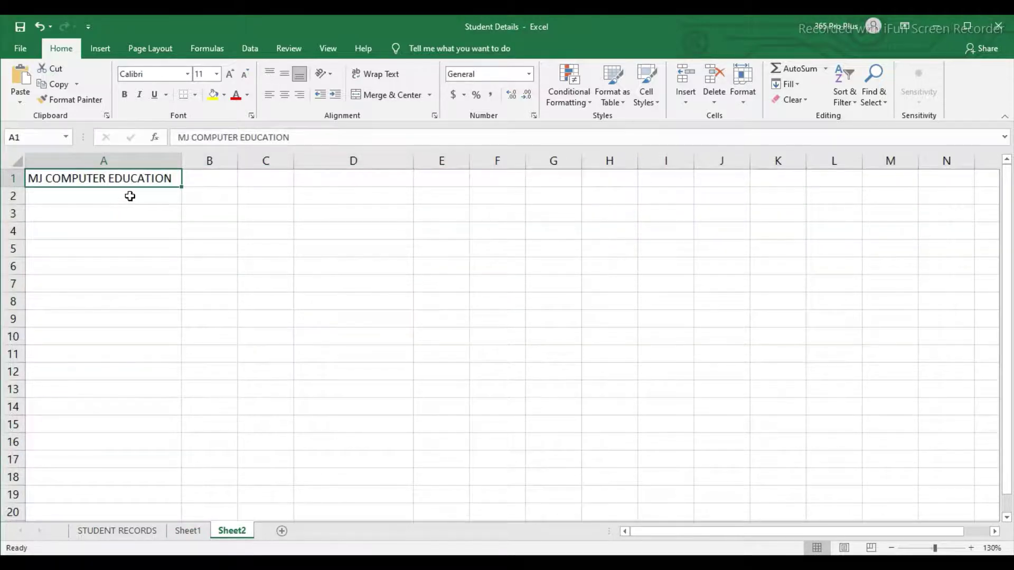
key("ctrl+z")
left_click(233, 531)
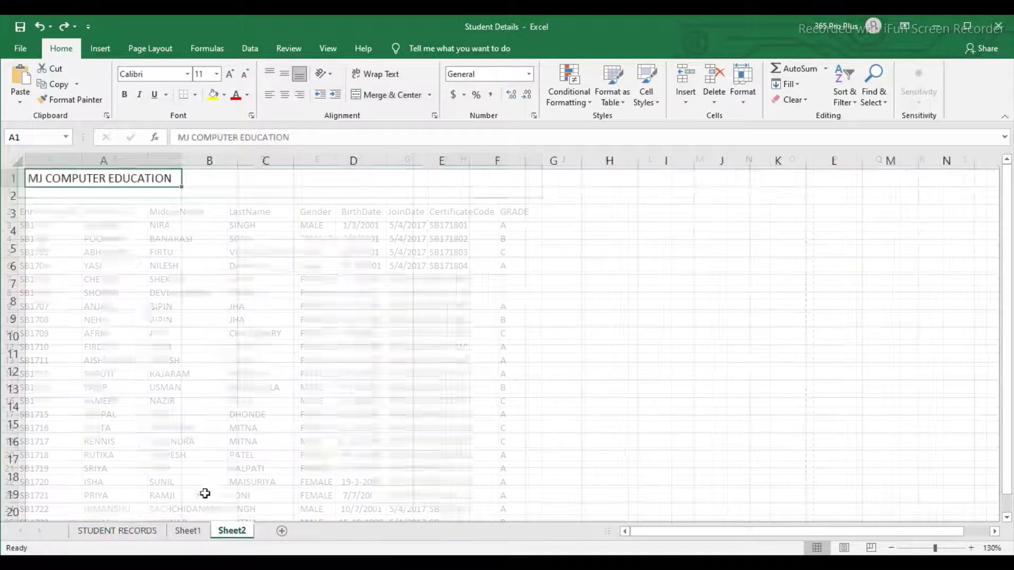
key("Delete")
left_click_drag(182, 160, 158, 179)
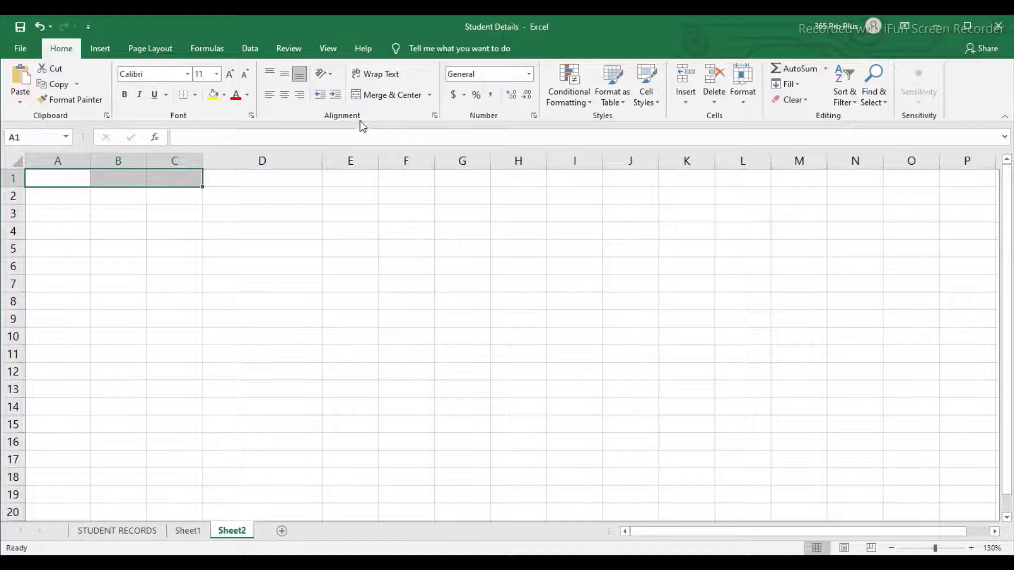
Step: Merge and centre A1:C1, test it with 'KLJASFKLJSFKLJASL', then delete that text
left_click(378, 95)
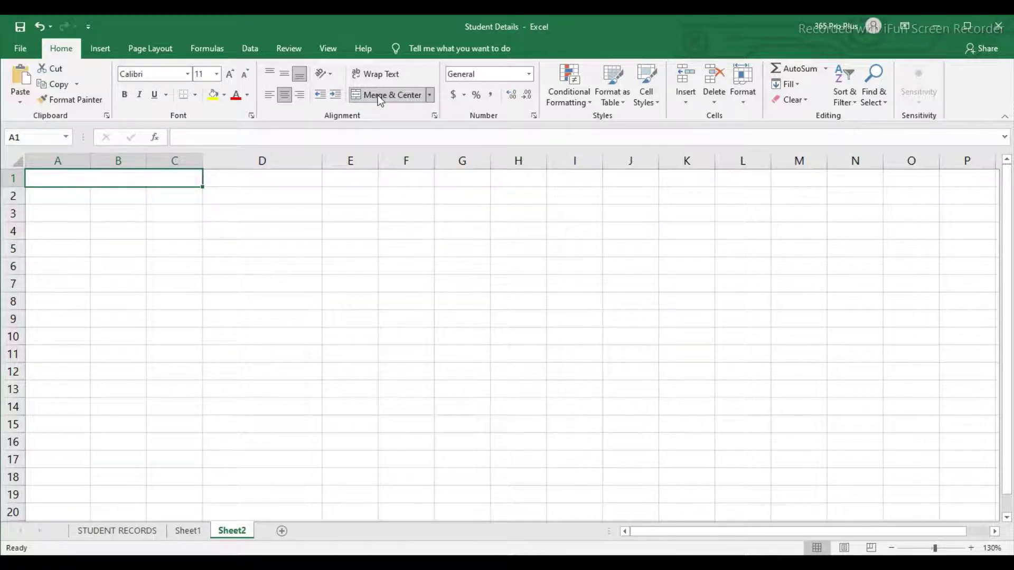
type("KLJASFKLJSFKLJASL")
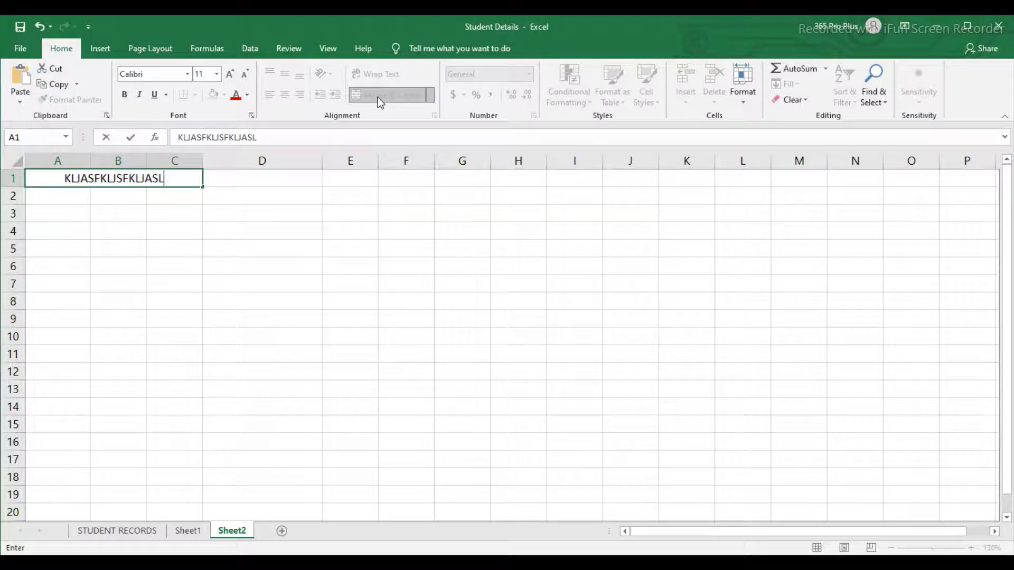
key("Return")
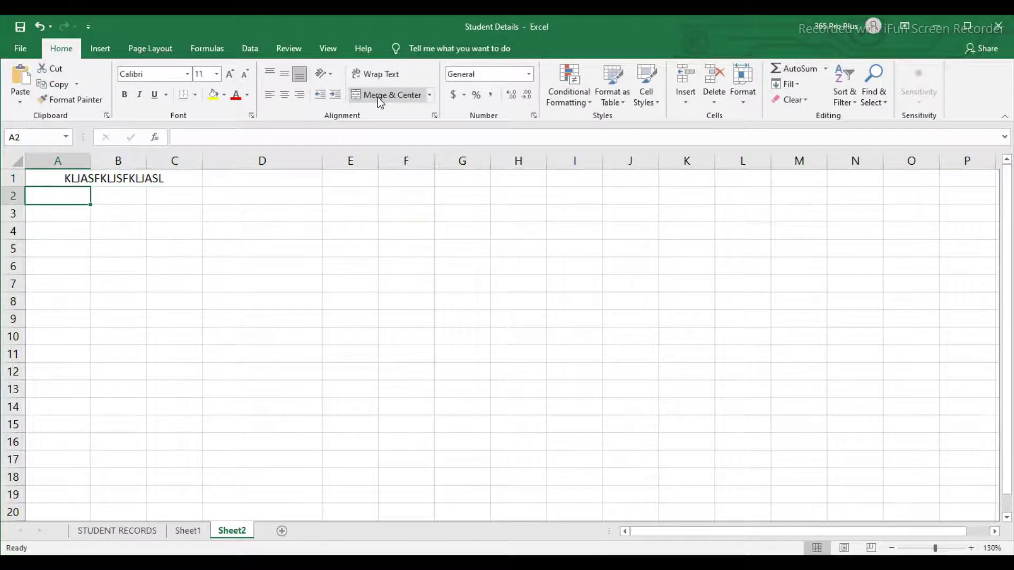
left_click(140, 182)
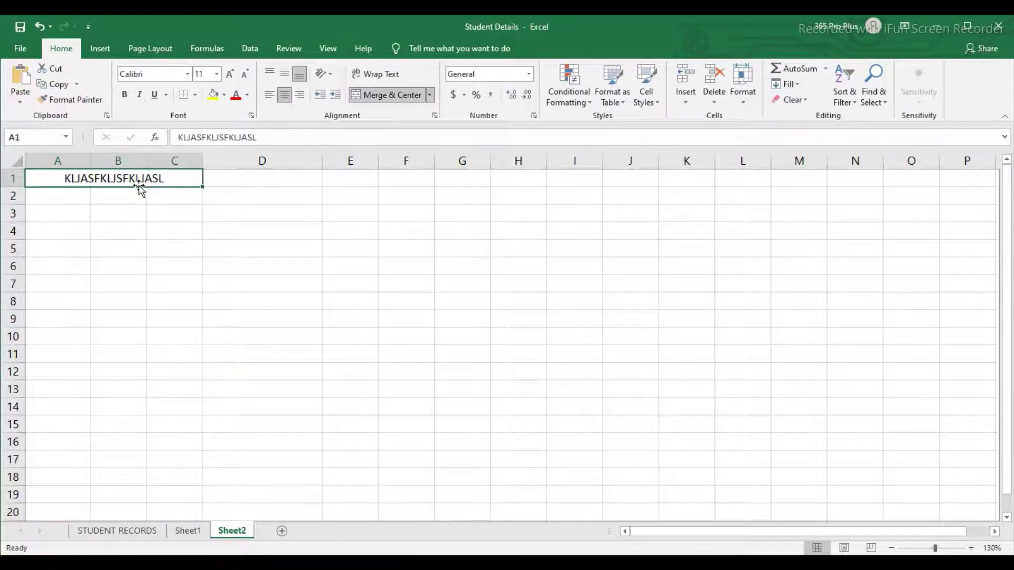
key("Delete")
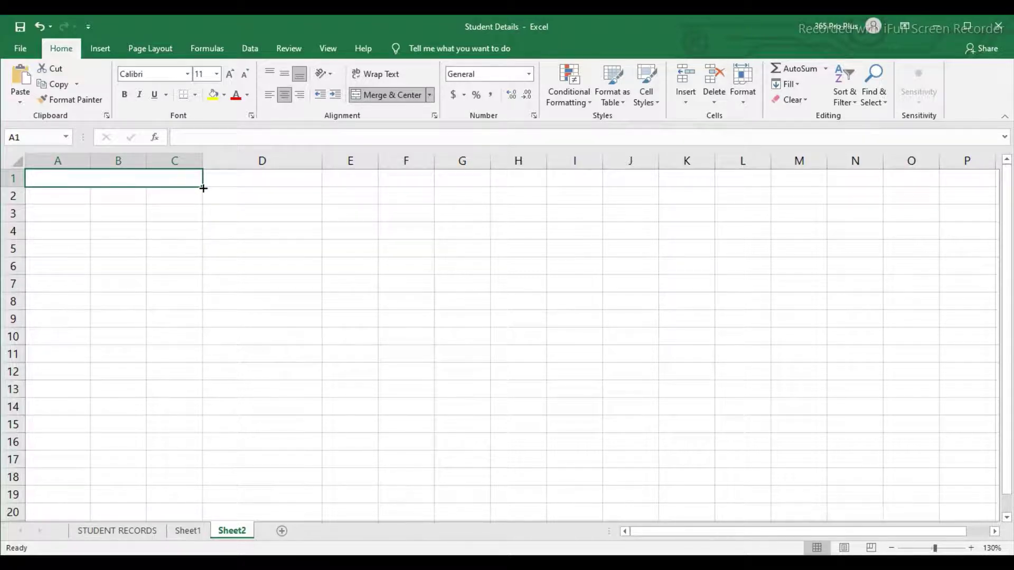
left_click_drag(203, 188, 195, 309)
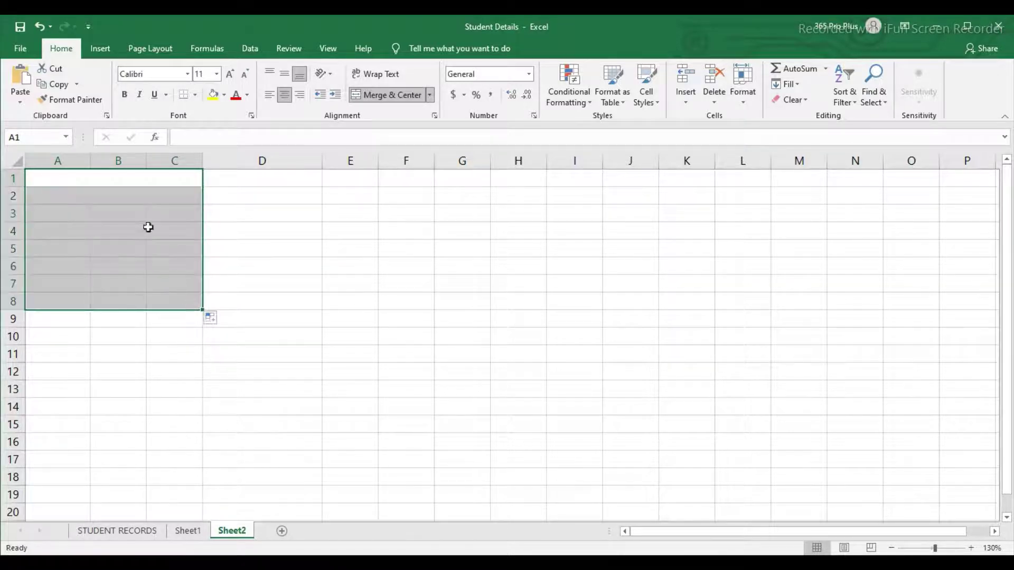
left_click(140, 185)
left_click(138, 193)
left_click(138, 211)
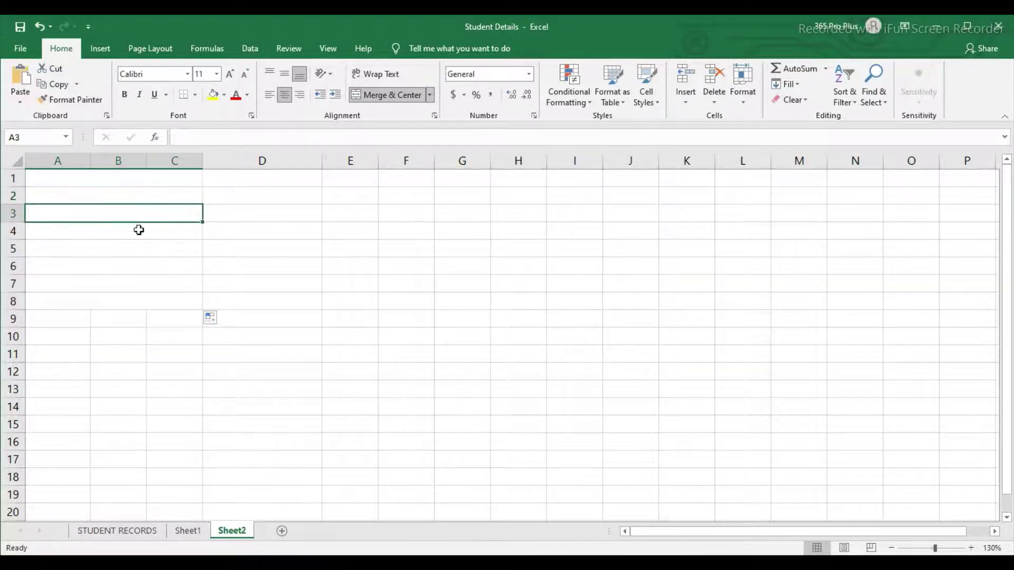
left_click(137, 230)
left_click(136, 250)
left_click(132, 266)
left_click(128, 283)
left_click(123, 302)
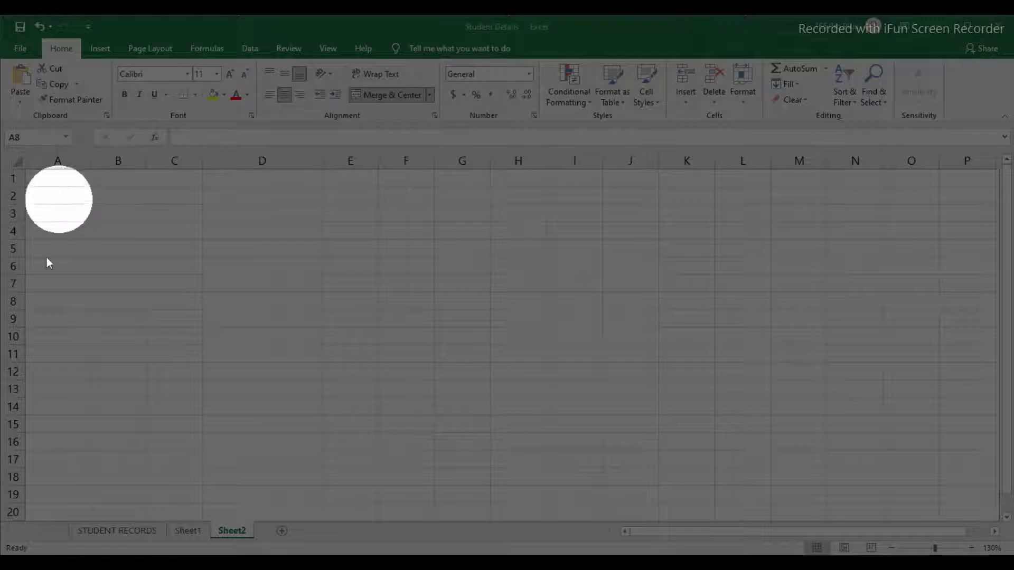
left_click(63, 302)
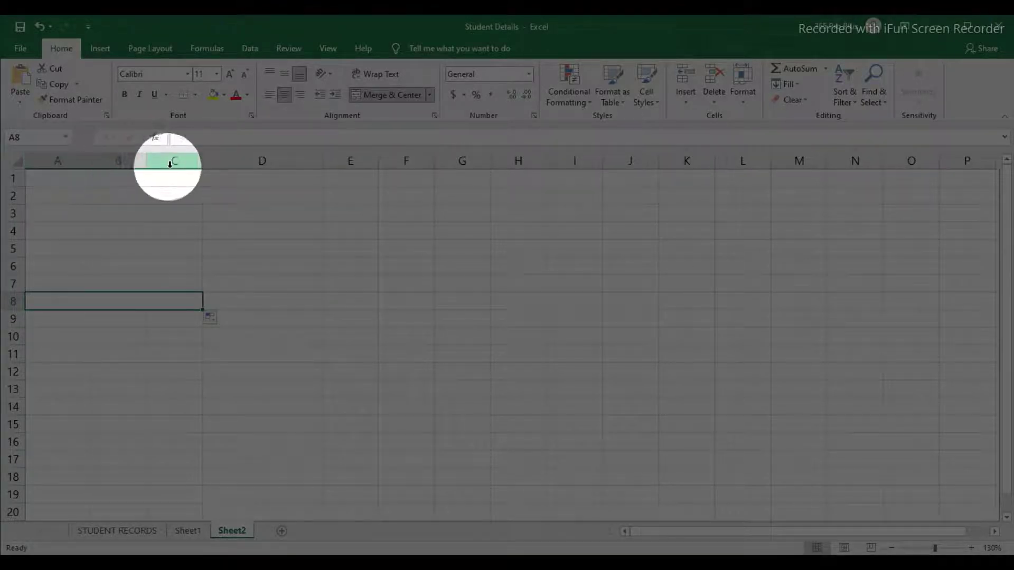
left_click(57, 319)
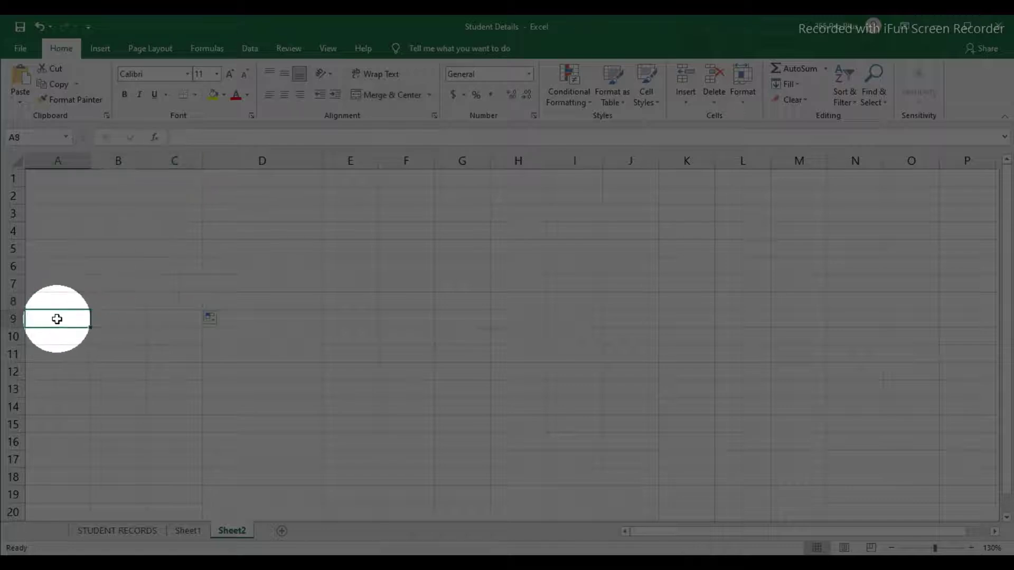
left_click(104, 319)
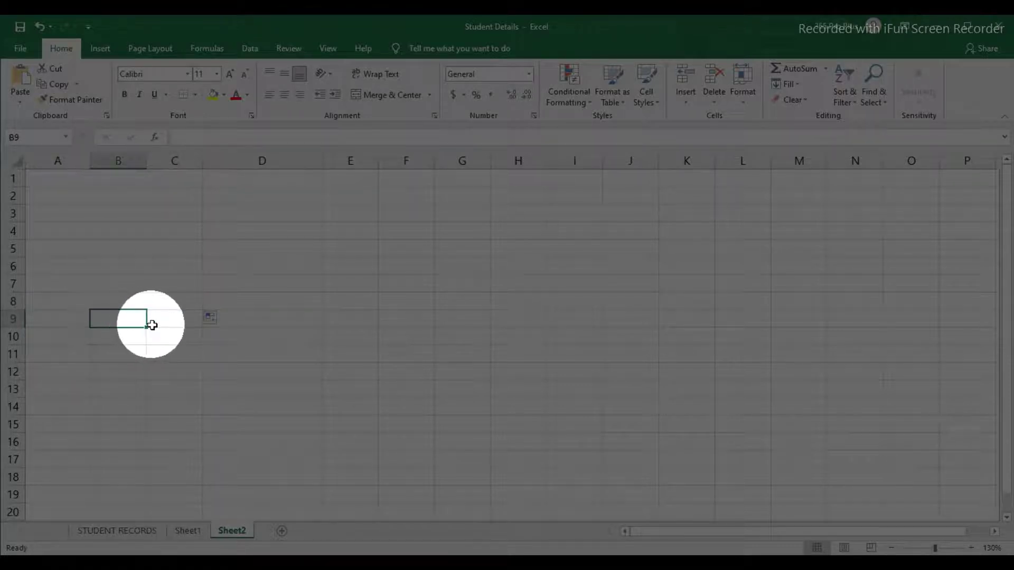
left_click(149, 319)
left_click(75, 319)
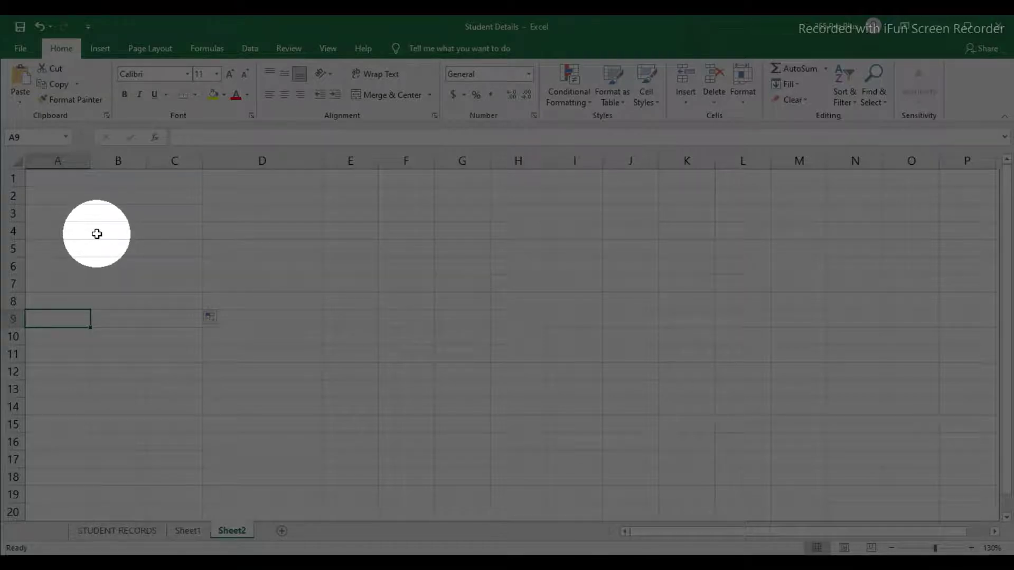
key("ctrl+n")
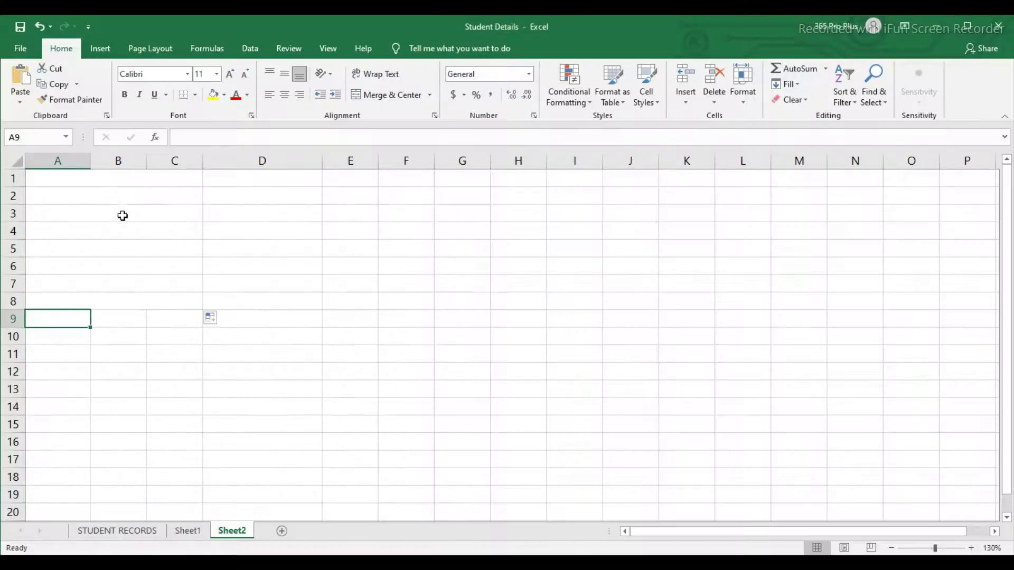
left_click(123, 217)
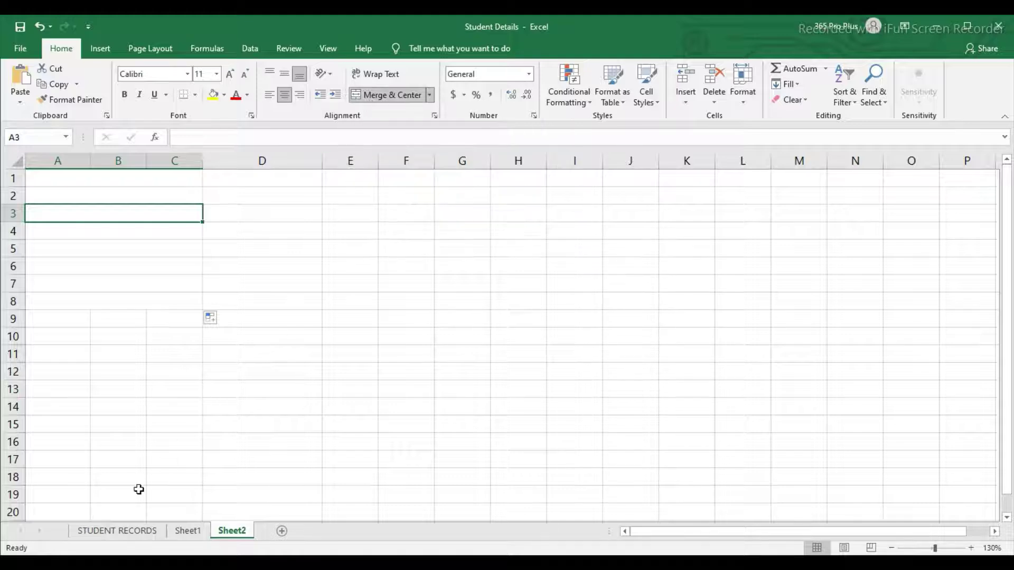
Step: Delete the empty row 1 from the STUDENT RECORDS sheet
left_click(129, 531)
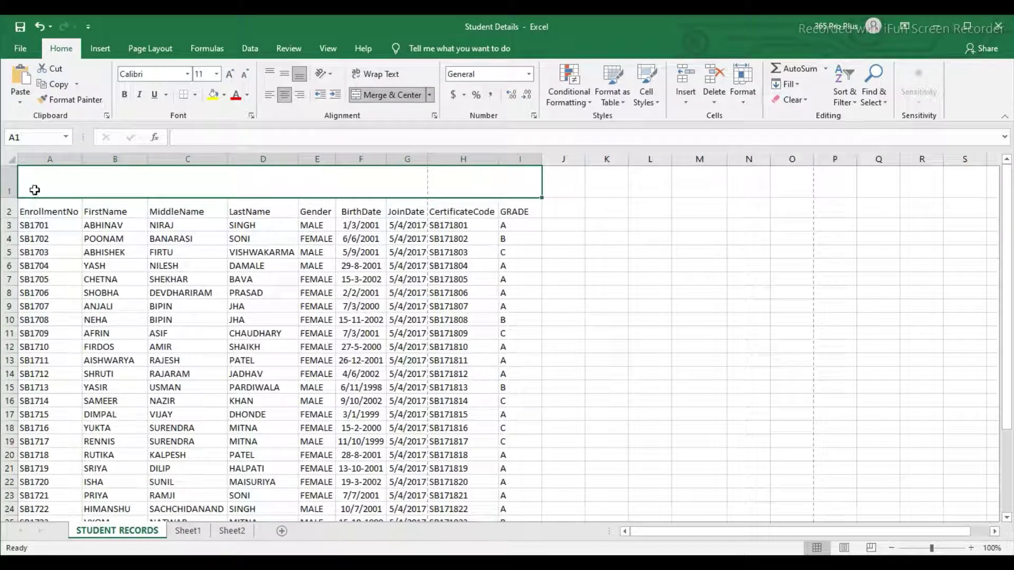
key("ctrl+z")
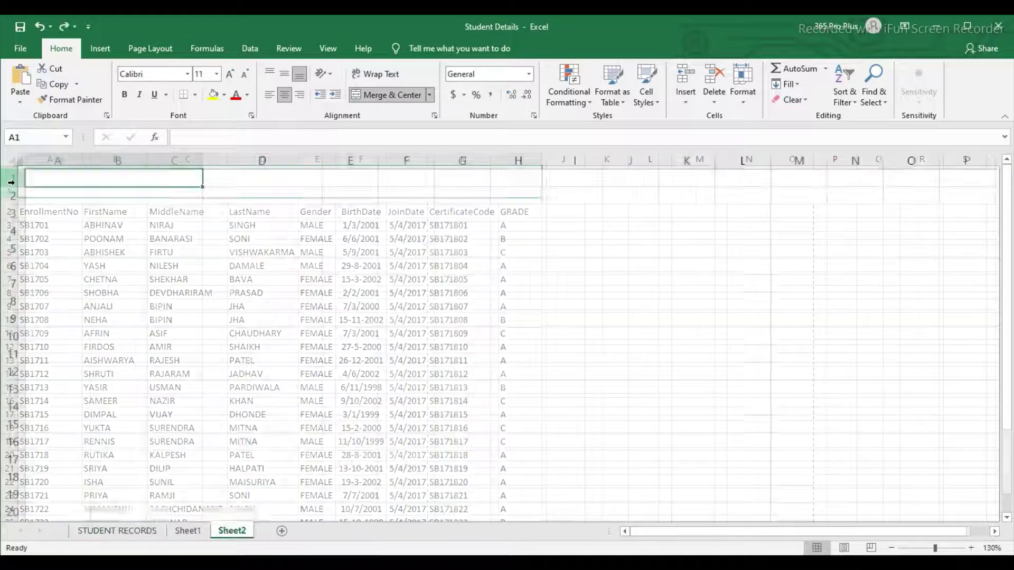
left_click(118, 533)
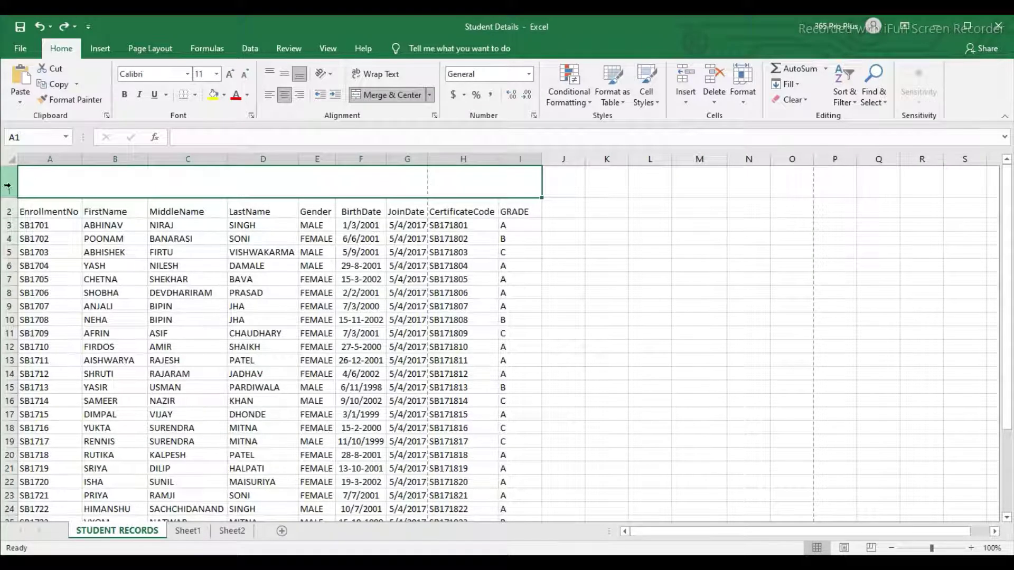
right_click(8, 186)
left_click(47, 296)
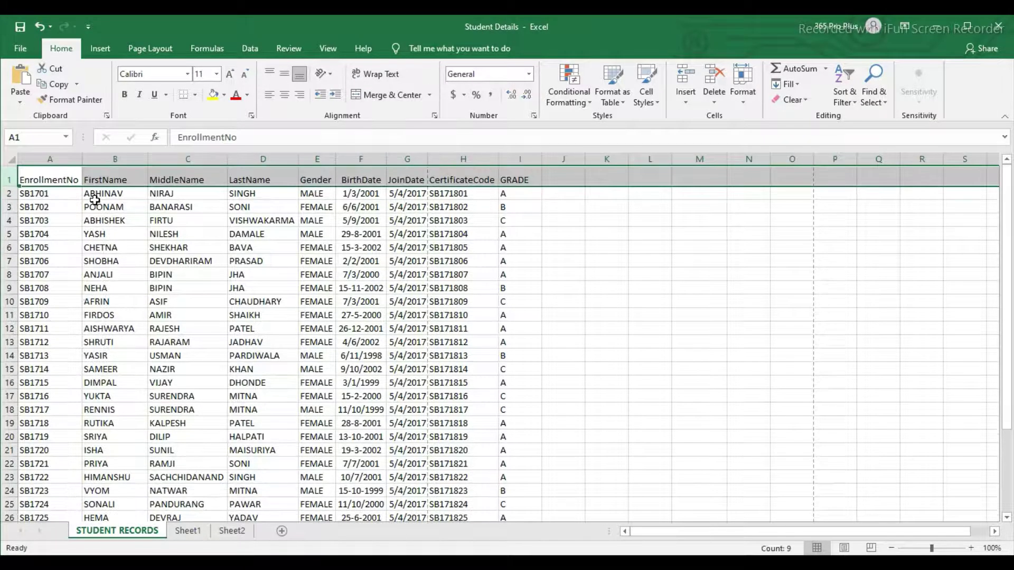
Step: Narrow columns A, B, C and D
left_click(135, 233)
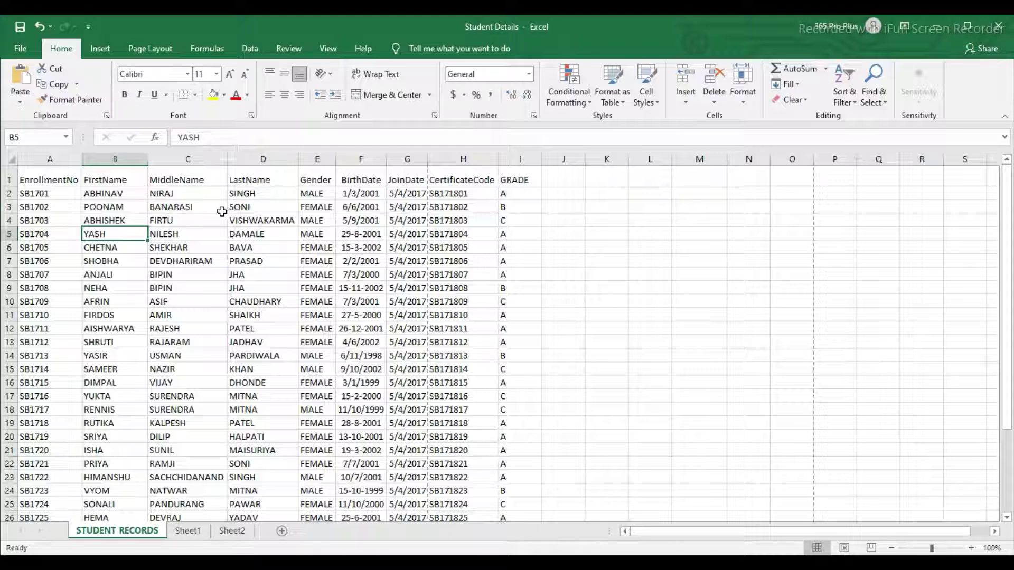
left_click_drag(82, 159, 48, 159)
left_click_drag(114, 159, 82, 159)
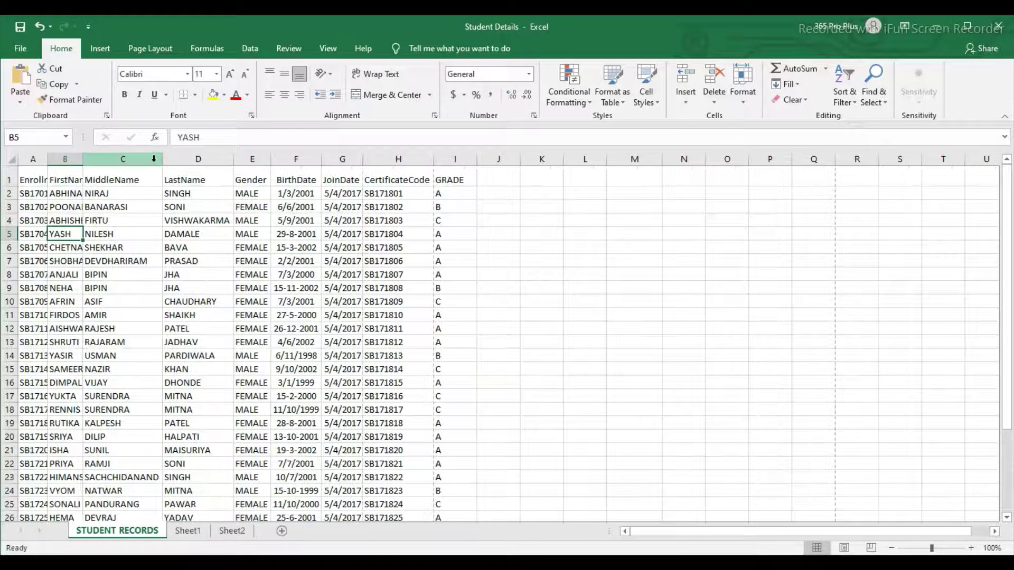
left_click_drag(161, 159, 131, 160)
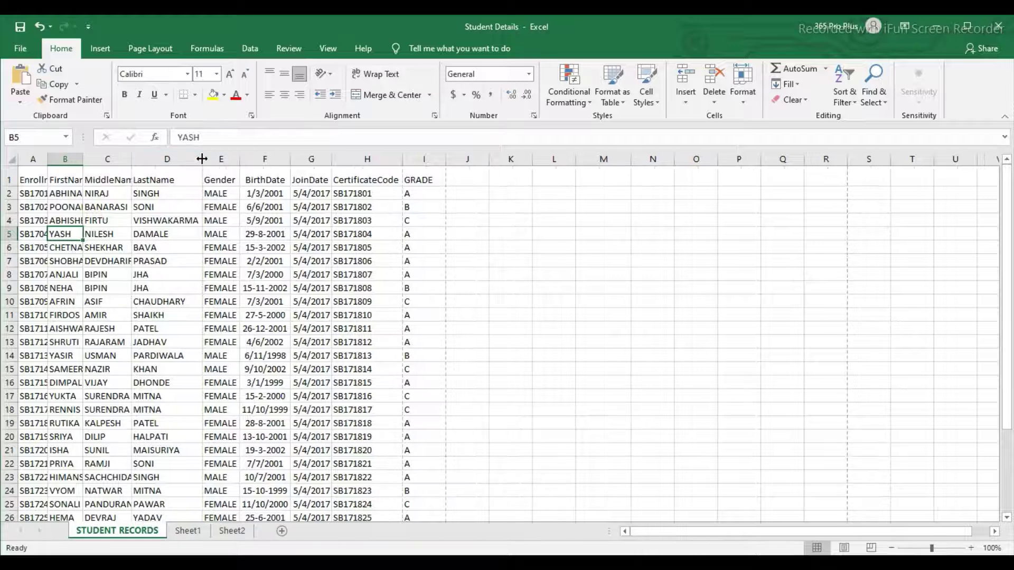
mouse_move(201, 159)
left_mouse_down()
mouse_move(174, 164)
mouse_move(203, 161)
mouse_move(196, 165)
left_mouse_up()
Step: Make rows 1, 7, 9 and 11 taller
left_click_drag(8, 194, 8, 200)
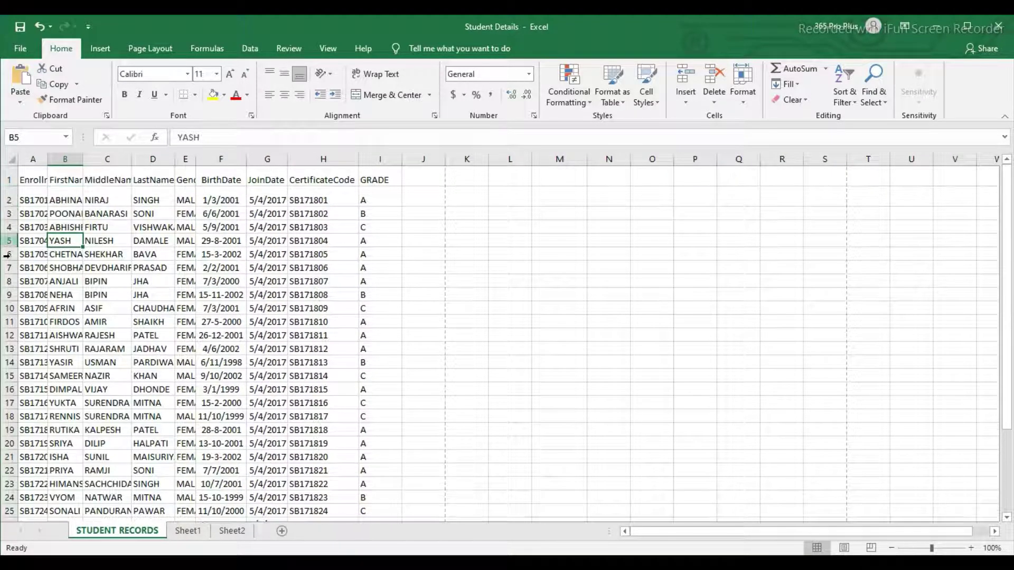
left_click_drag(4, 275, 4, 357)
left_click(9, 363)
left_click(86, 315)
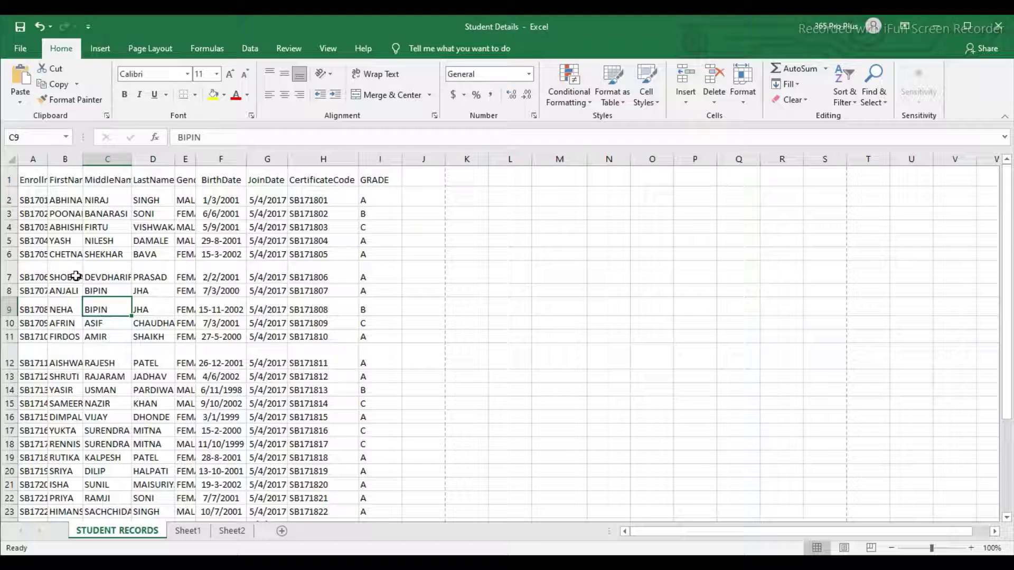
Step: Autofit column A and widen column B, then undo both changes
left_click(64, 204)
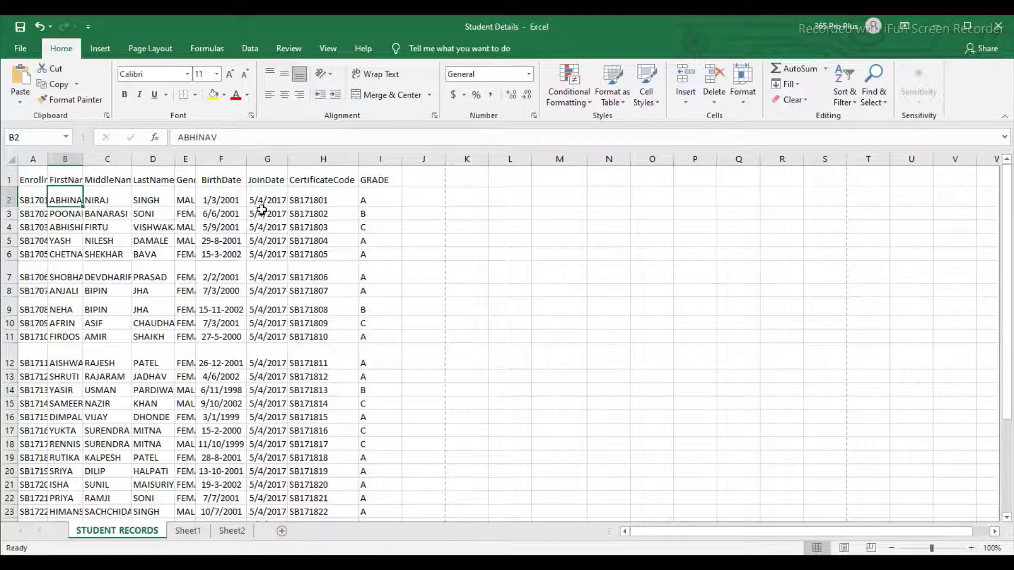
double_click(48, 159)
left_click_drag(102, 159, 127, 161)
key("ctrl+z")
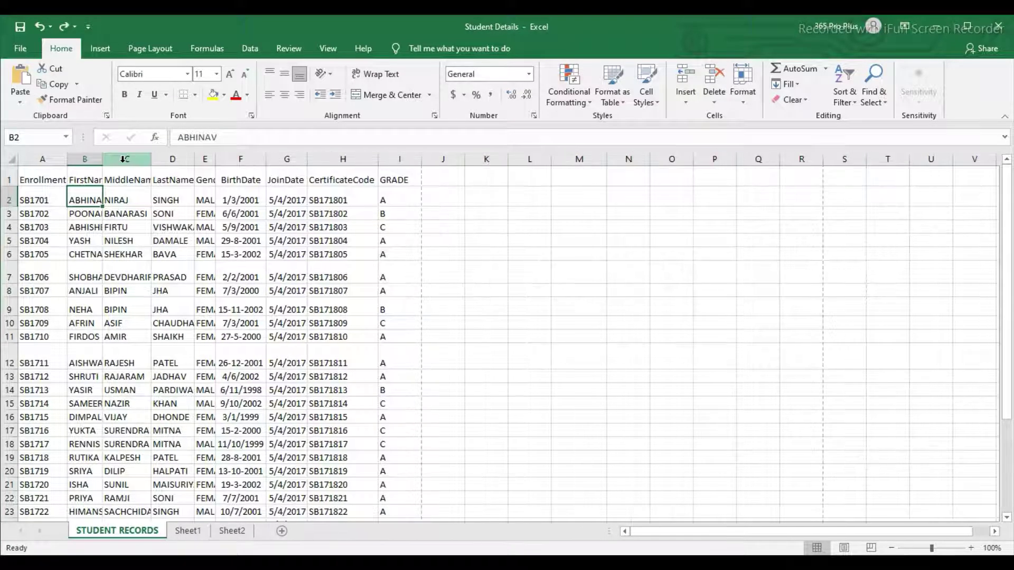
key("ctrl+z")
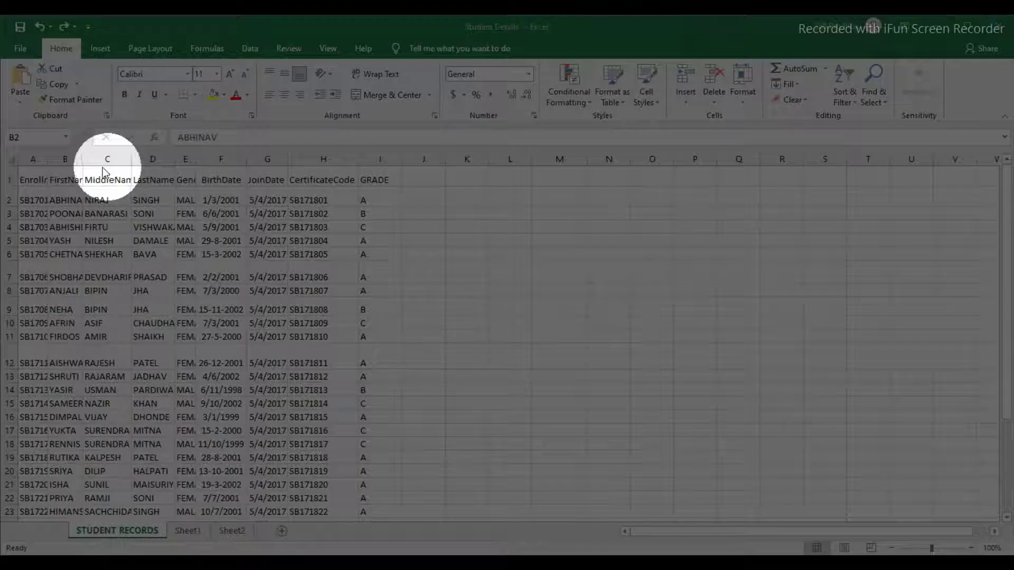
Step: Select the whole sheet and autofit all column widths and row heights
left_click(11, 159)
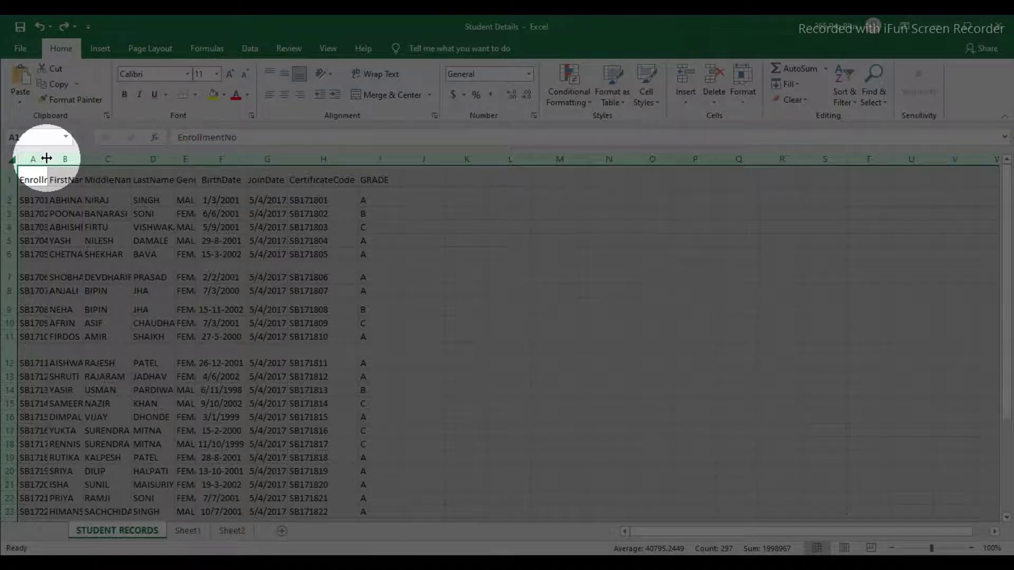
double_click(47, 159)
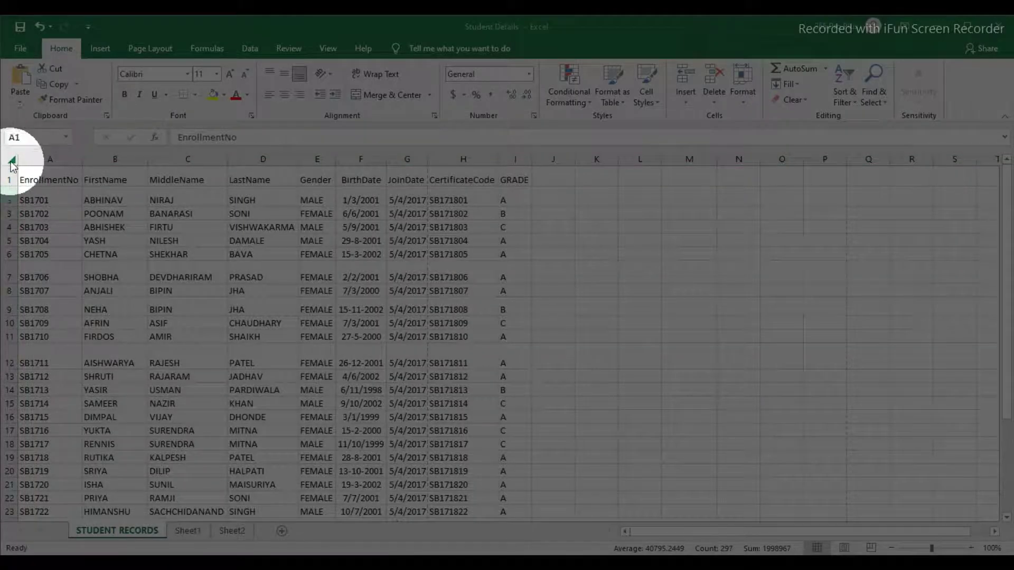
left_click(12, 162)
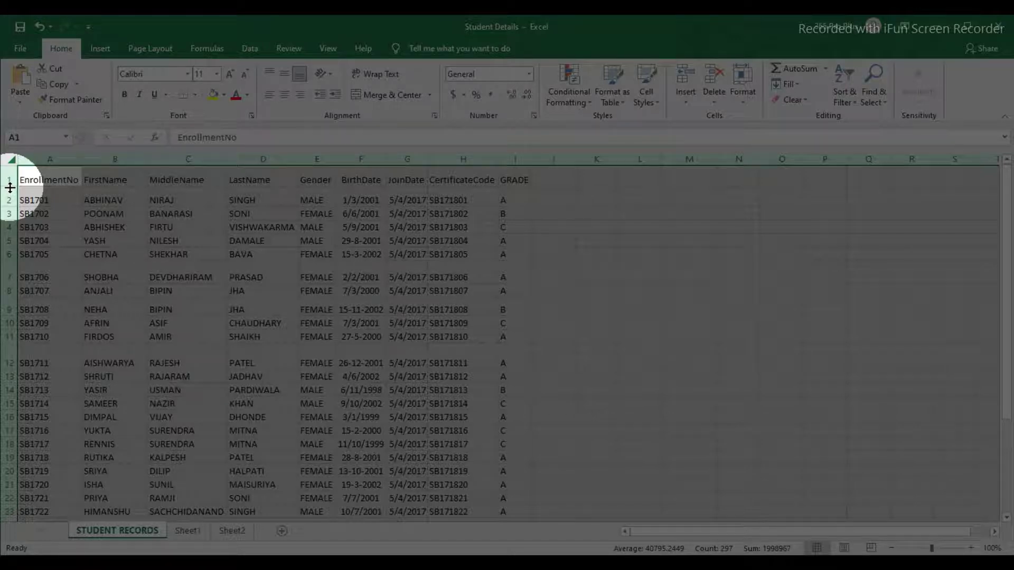
double_click(9, 188)
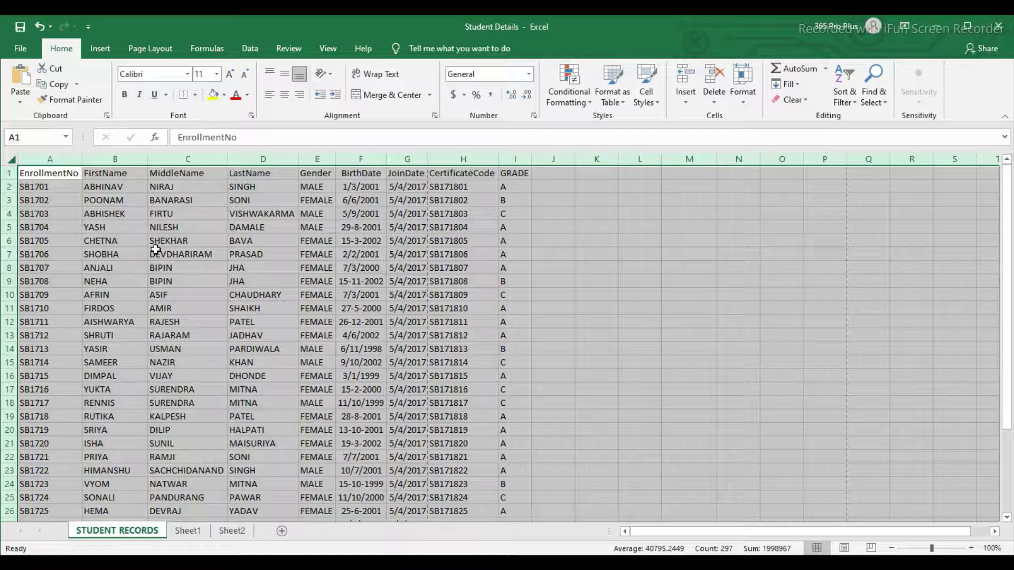
left_click(157, 252)
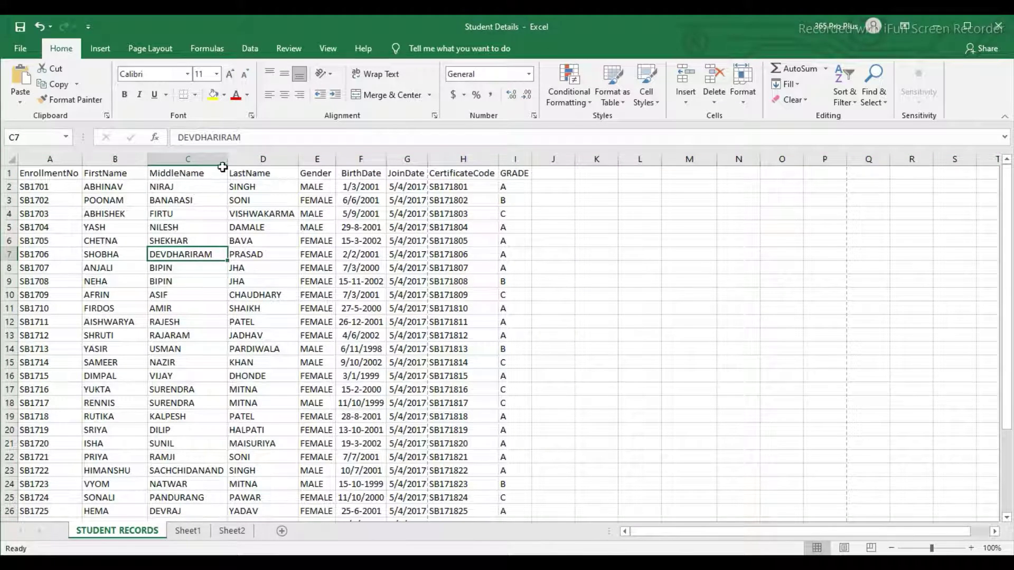
left_click_drag(226, 159, 226, 159)
Step: On Sheet2, widen column E and enter 'MJ COMPUTER EDUCATION' in cell E4
left_click(234, 530)
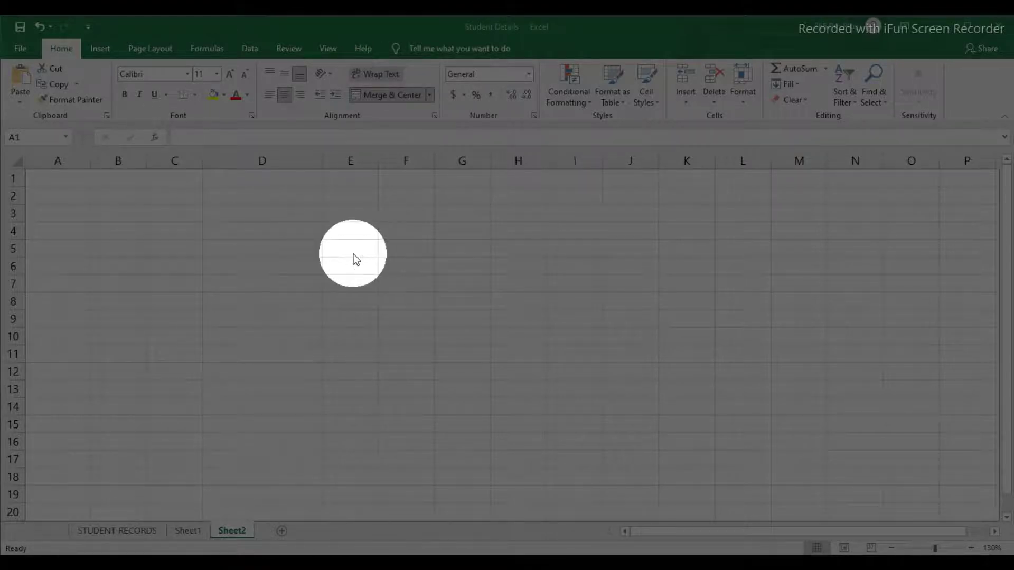
left_click_drag(378, 164, 393, 168)
left_click(351, 231)
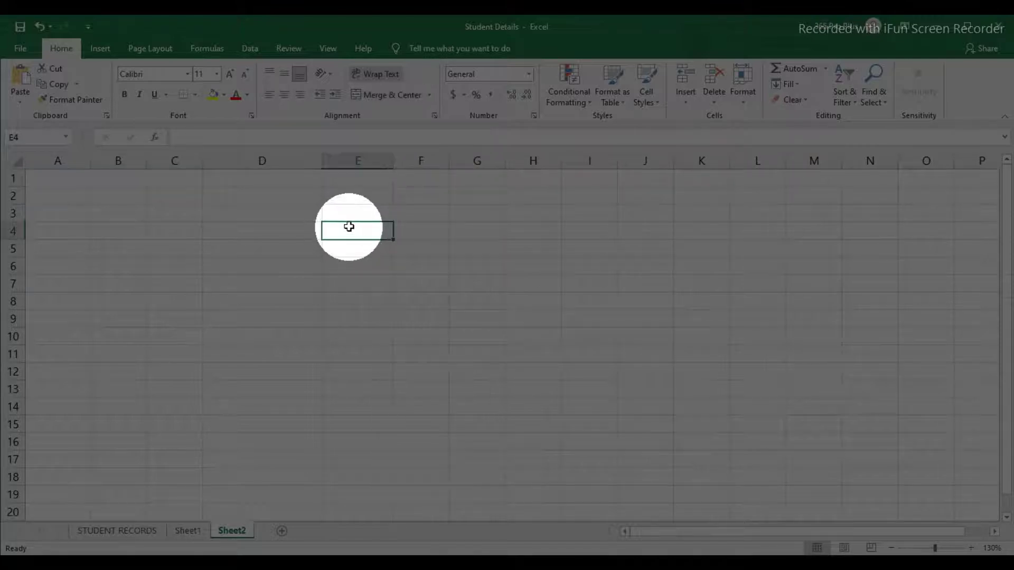
type("M")
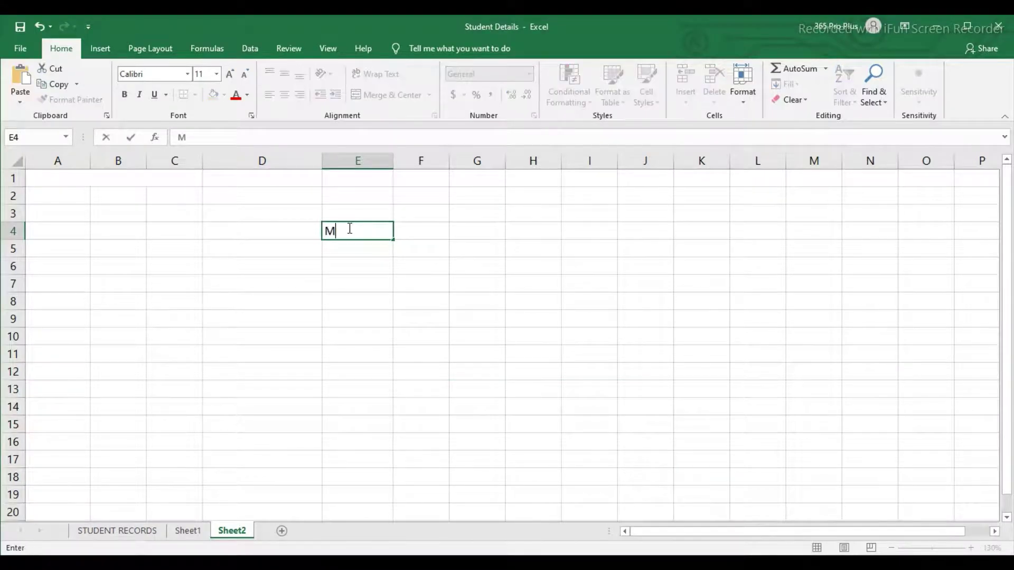
type("J COMPUTER ")
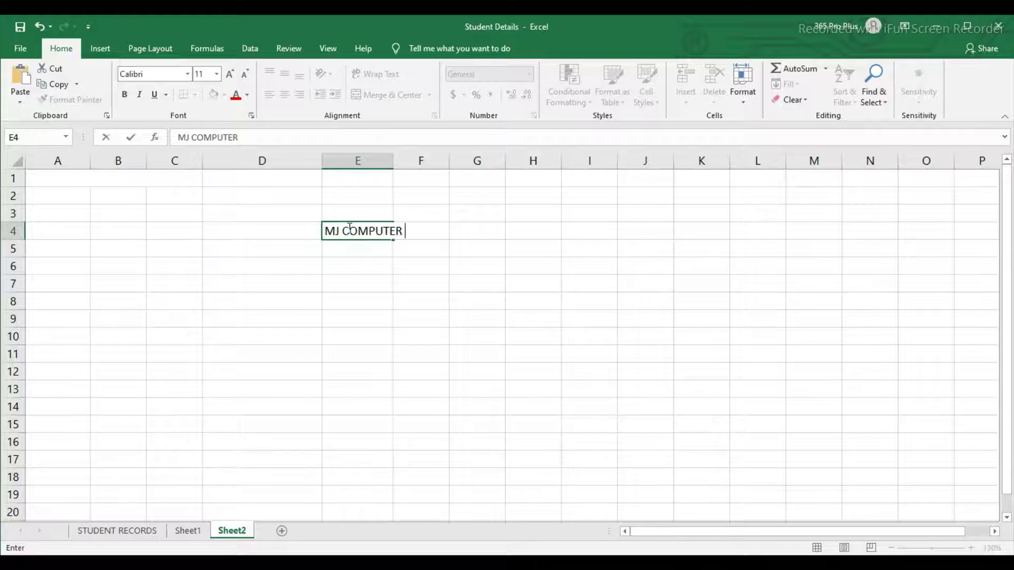
type("EDUCATION")
key("Return")
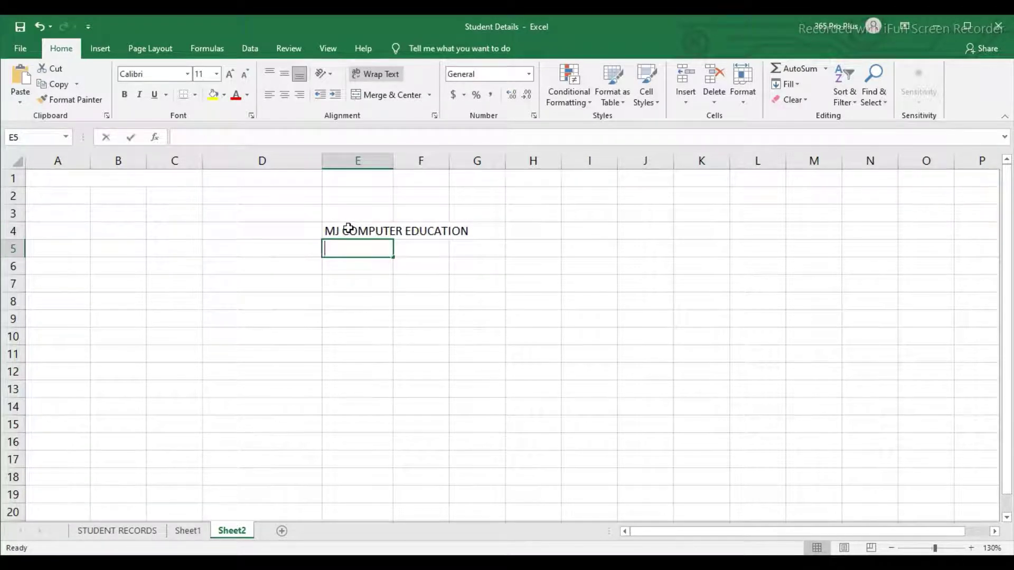
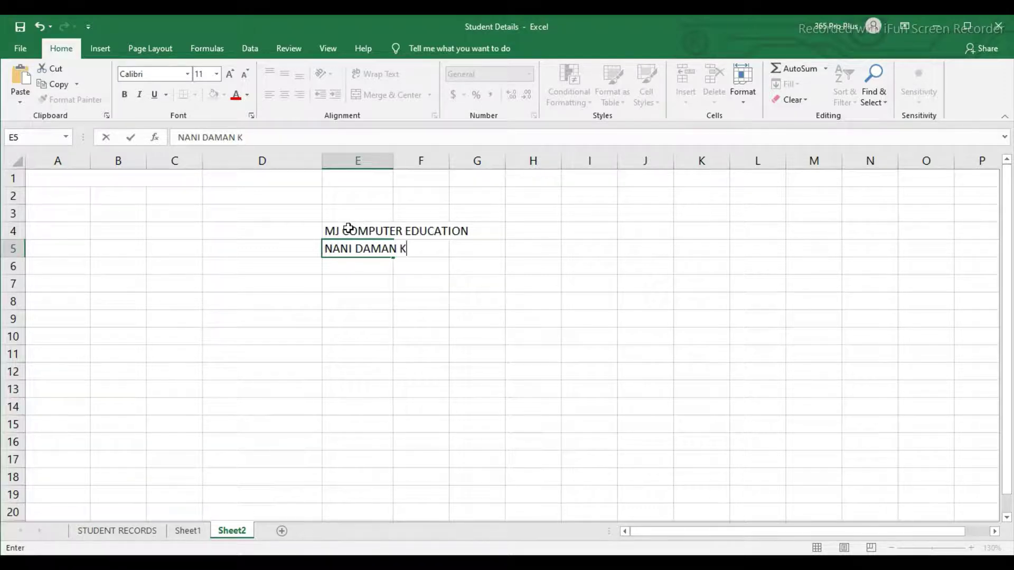
Step: Enter the person's full name in E5, then reselect E4
key("Return")
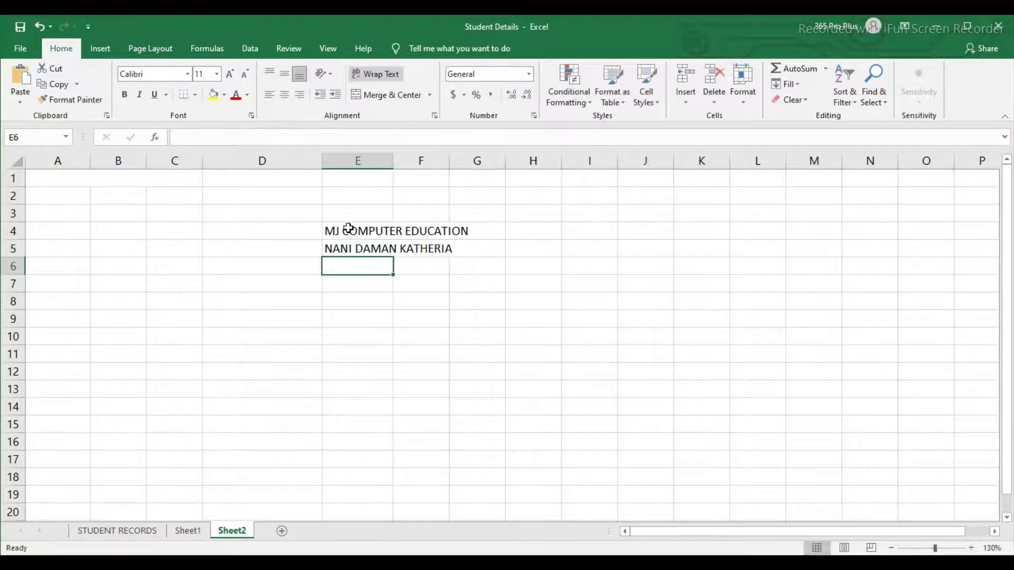
left_click(348, 228)
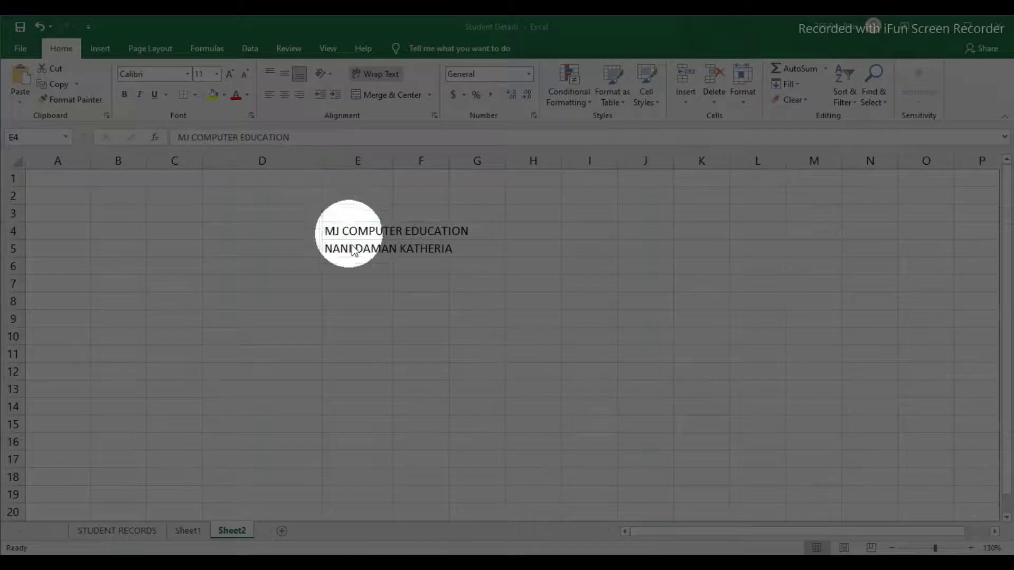
Step: Turn on Wrap Text for cell E4 so 'MJ COMPUTER EDUCATION' breaks across lines
key("Down")
key("Up")
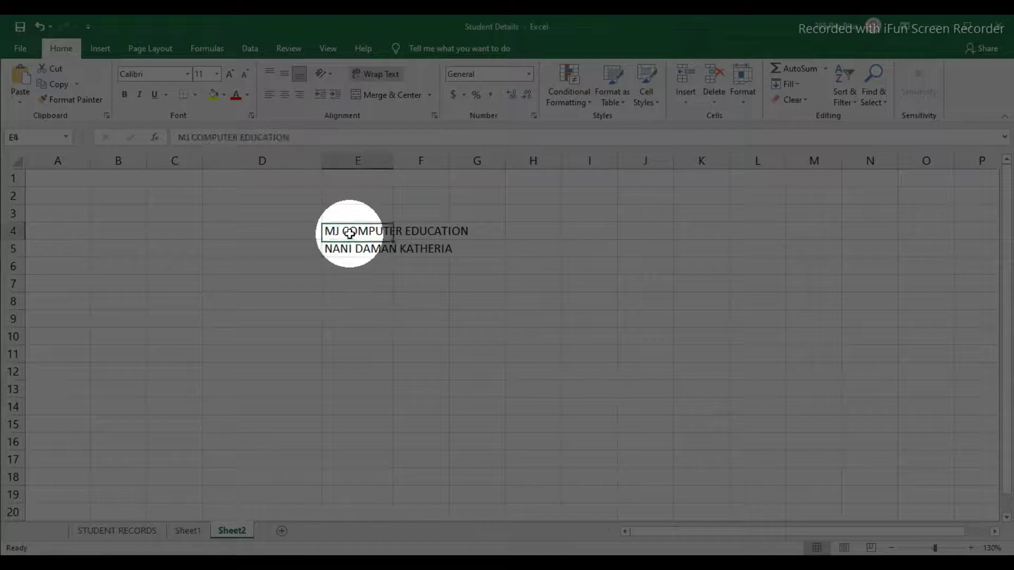
key("Down")
key("Up")
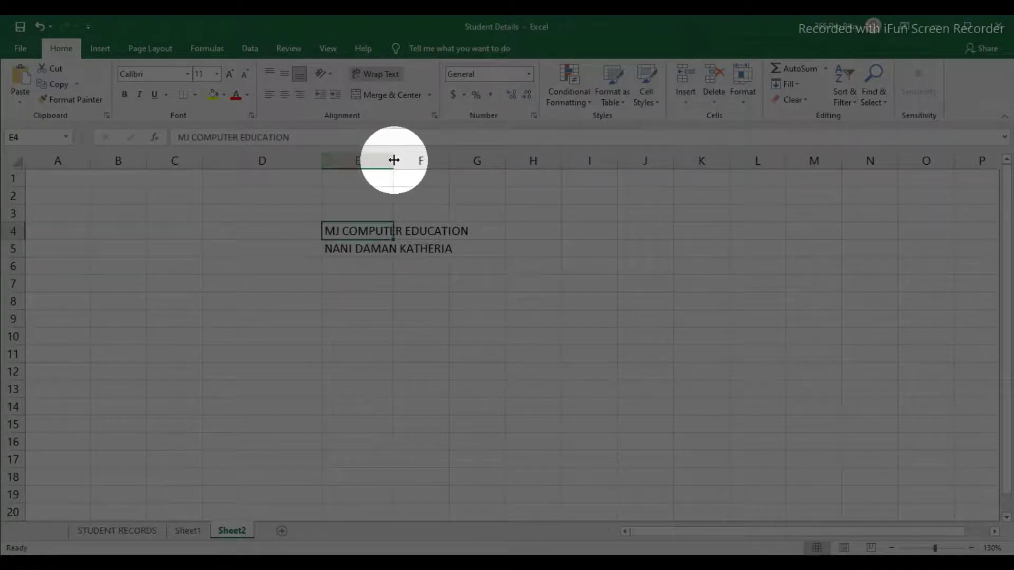
left_click_drag(391, 161, 391, 161)
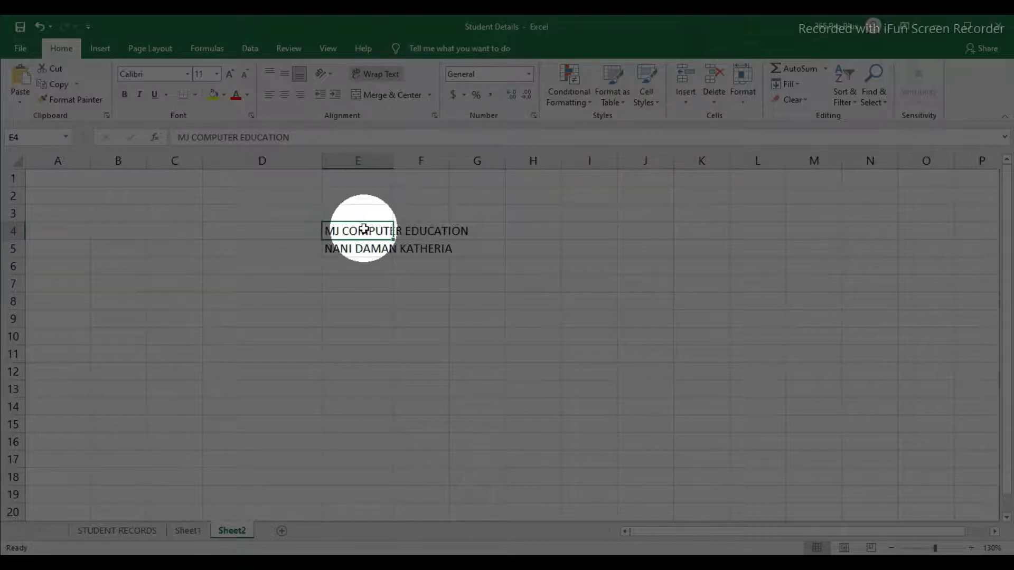
left_click(408, 231)
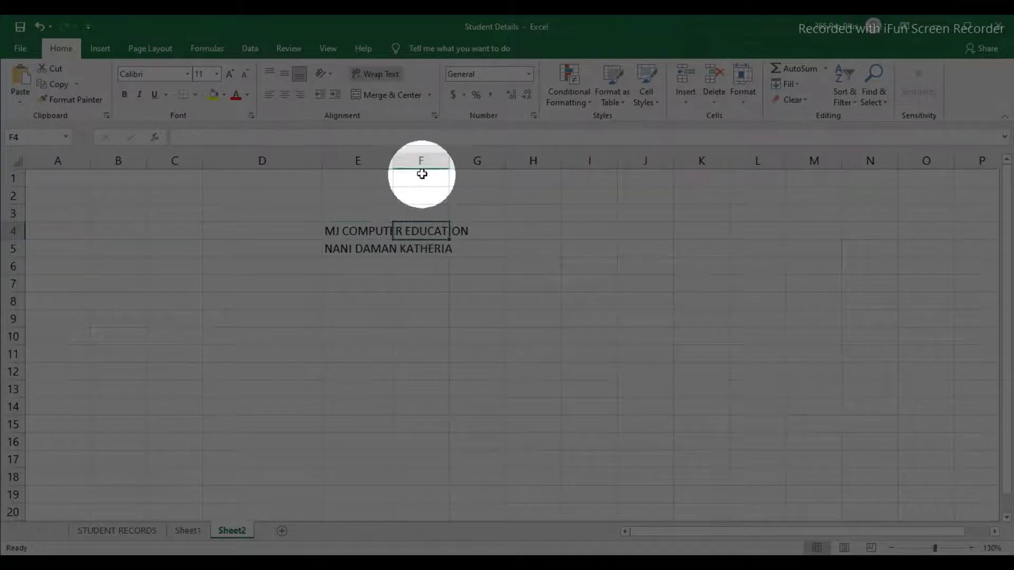
left_click(365, 231)
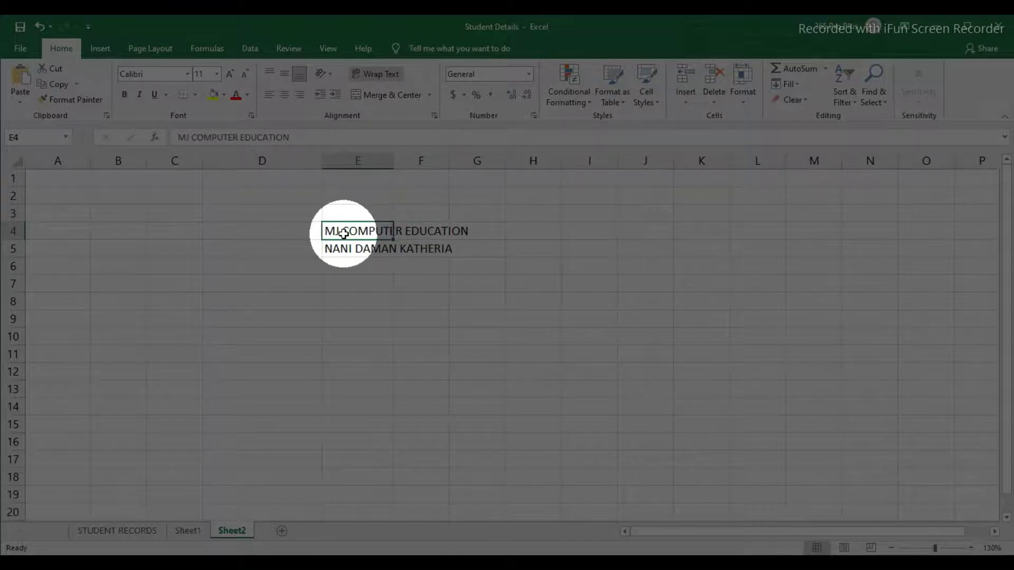
left_click_drag(344, 233, 344, 245)
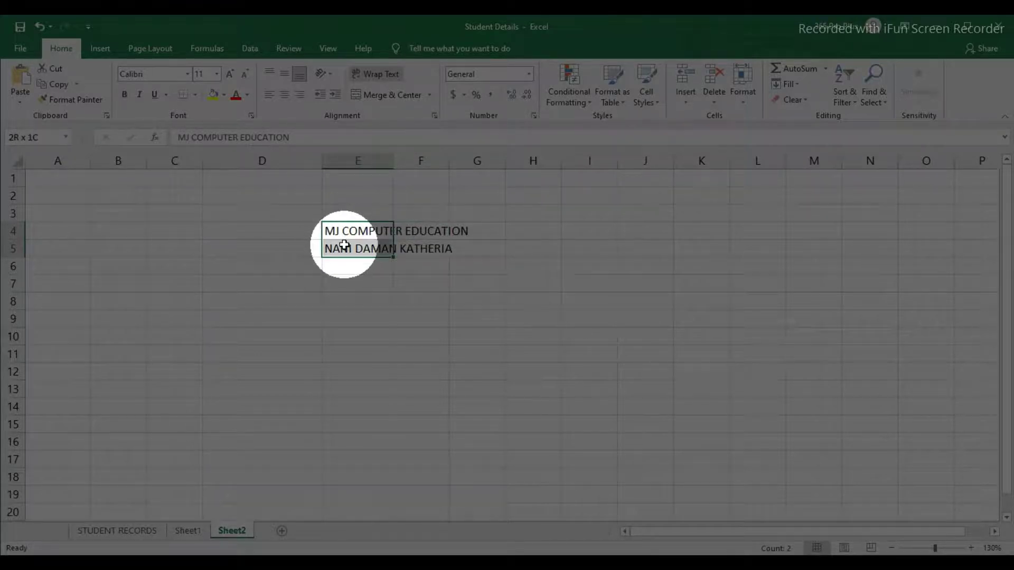
left_click(348, 231)
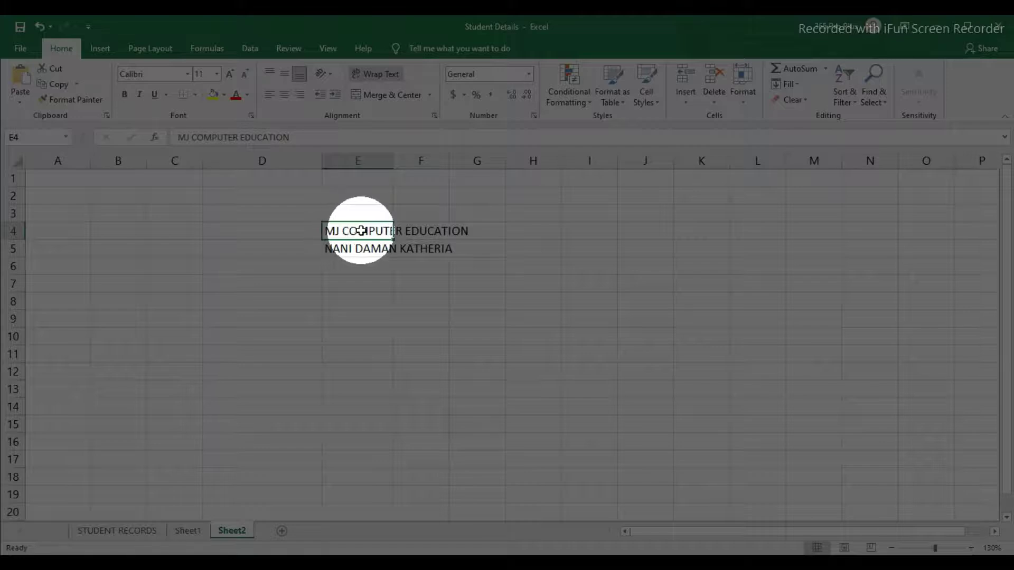
left_click(376, 76)
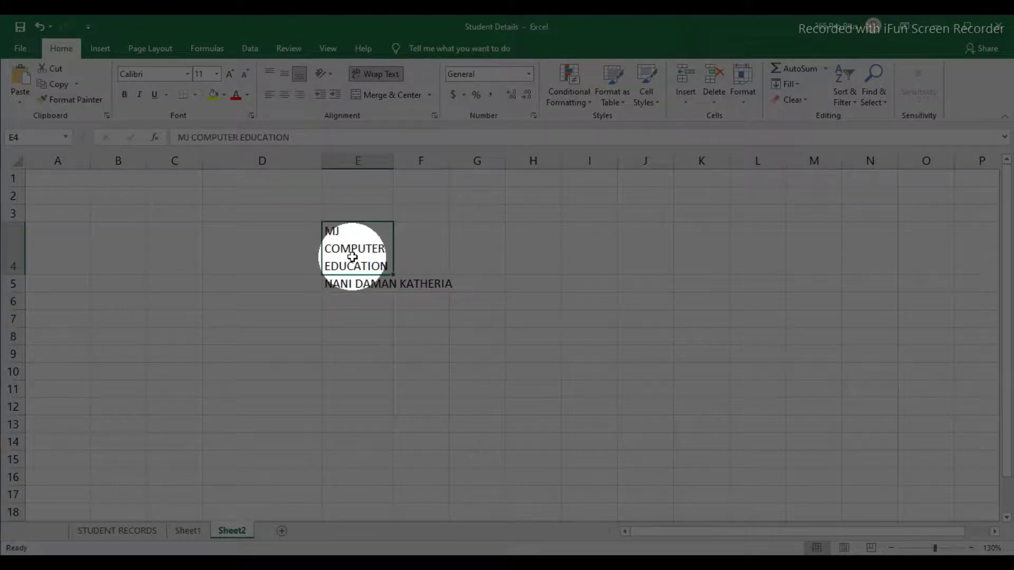
Step: Wrap the name in E5 as well and widen column E slightly
left_click(347, 288)
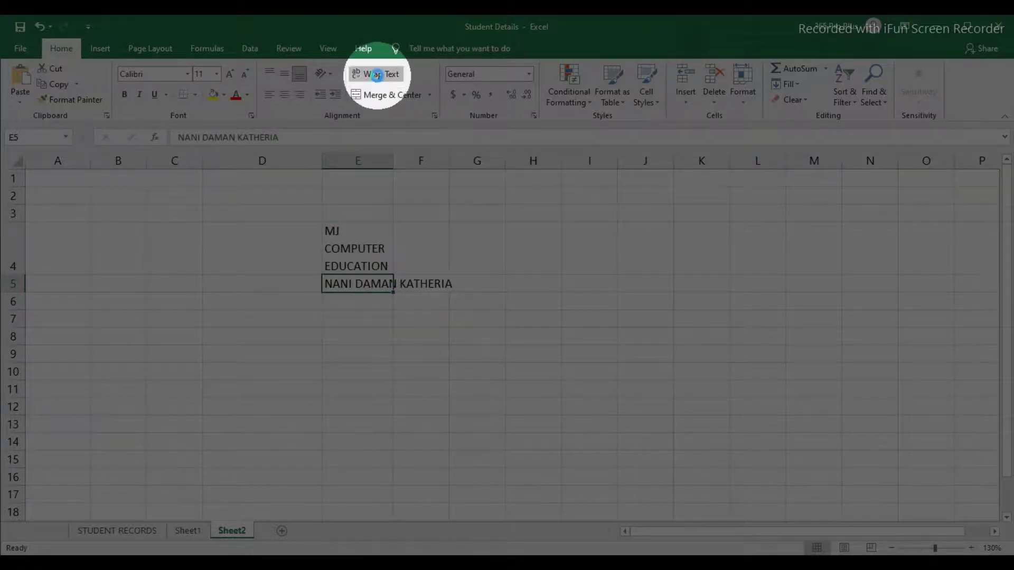
left_click(376, 75)
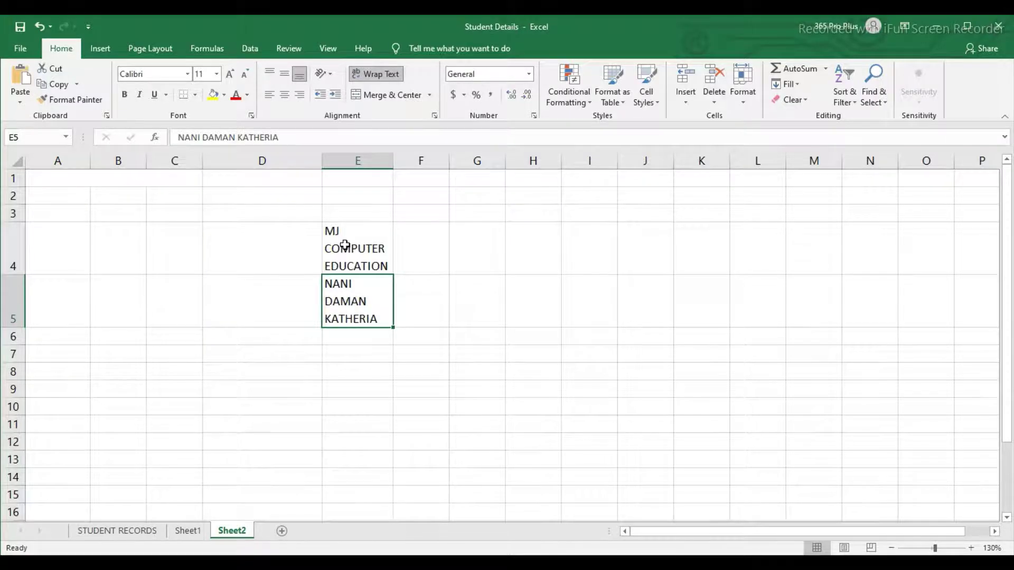
left_click(344, 245)
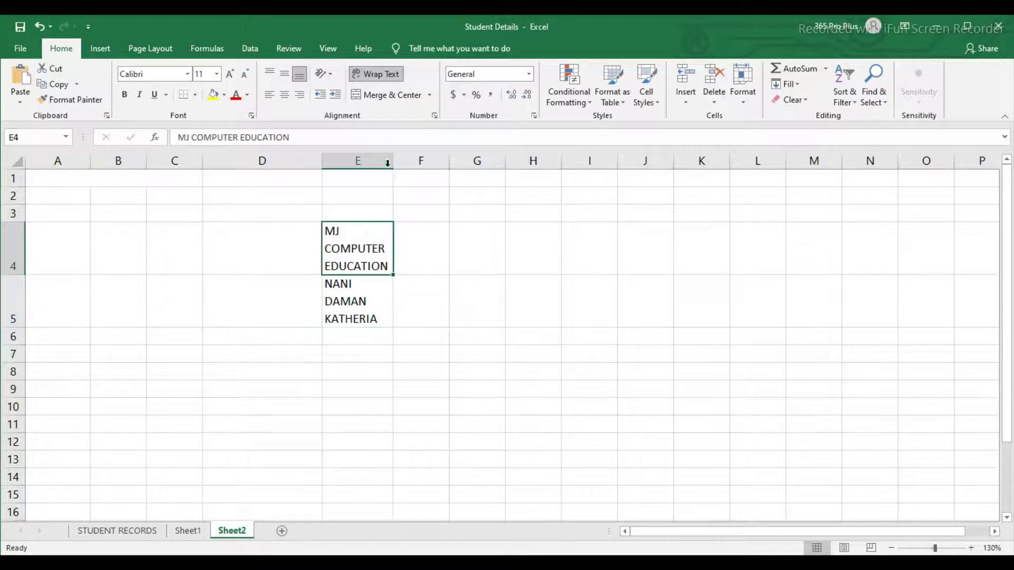
left_click_drag(393, 162, 395, 162)
left_click(344, 293)
left_click(346, 262)
left_click(345, 307)
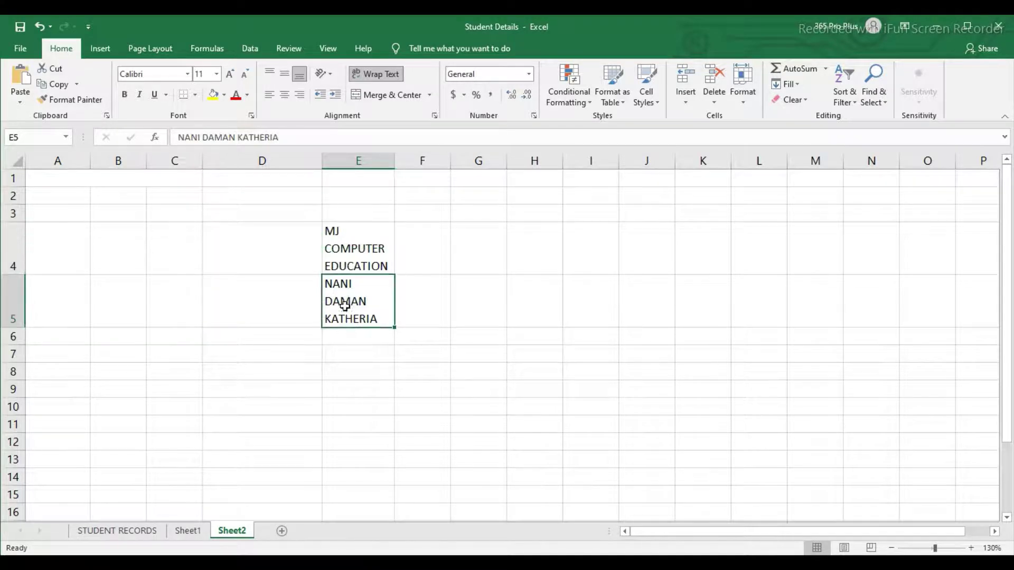
left_click(346, 265)
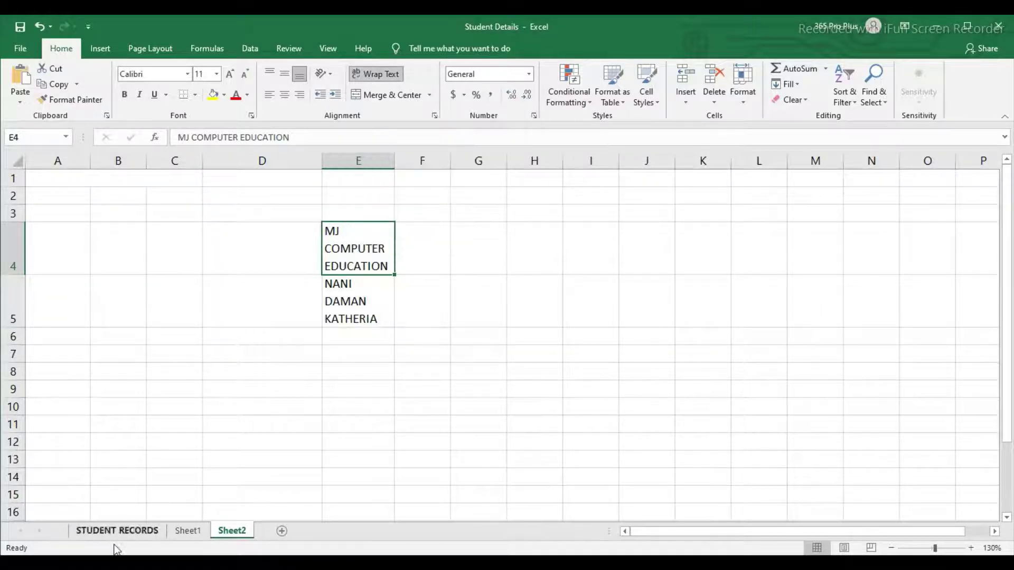
left_click(406, 313)
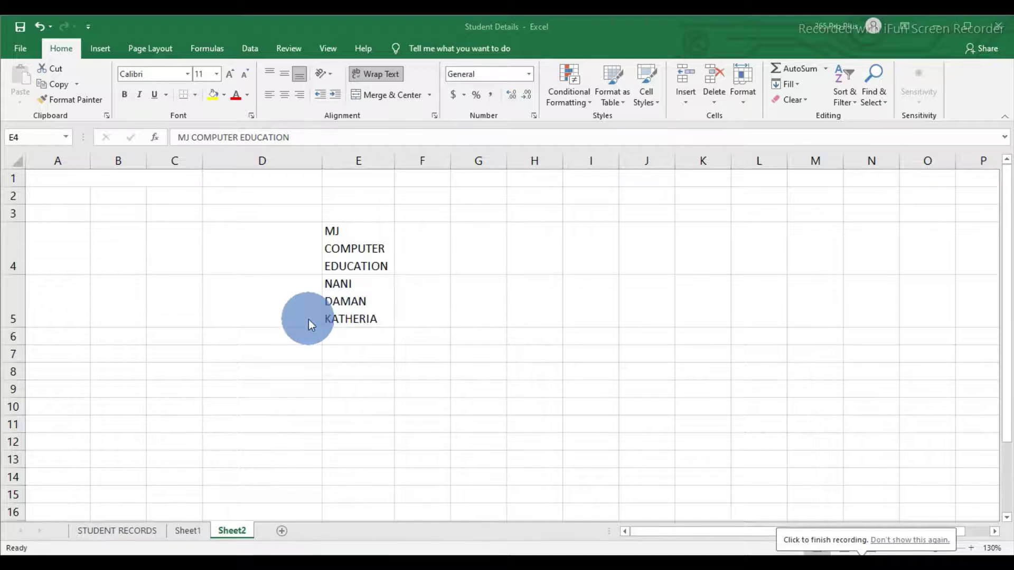
Step: On the STUDENT RECORDS sheet, drag row 1 taller for the headers
left_click(125, 534)
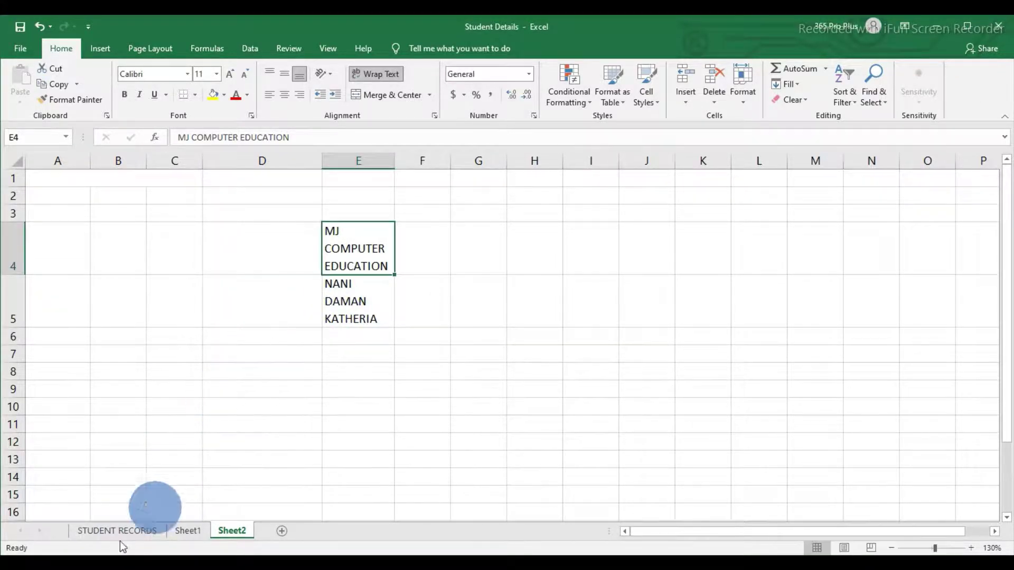
left_click(112, 532)
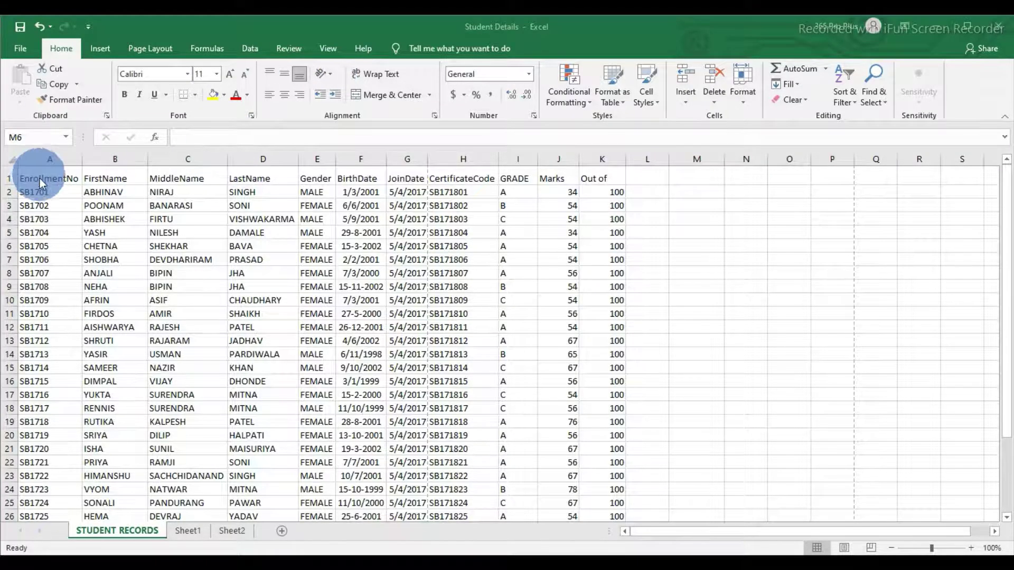
left_click_drag(11, 185, 10, 228)
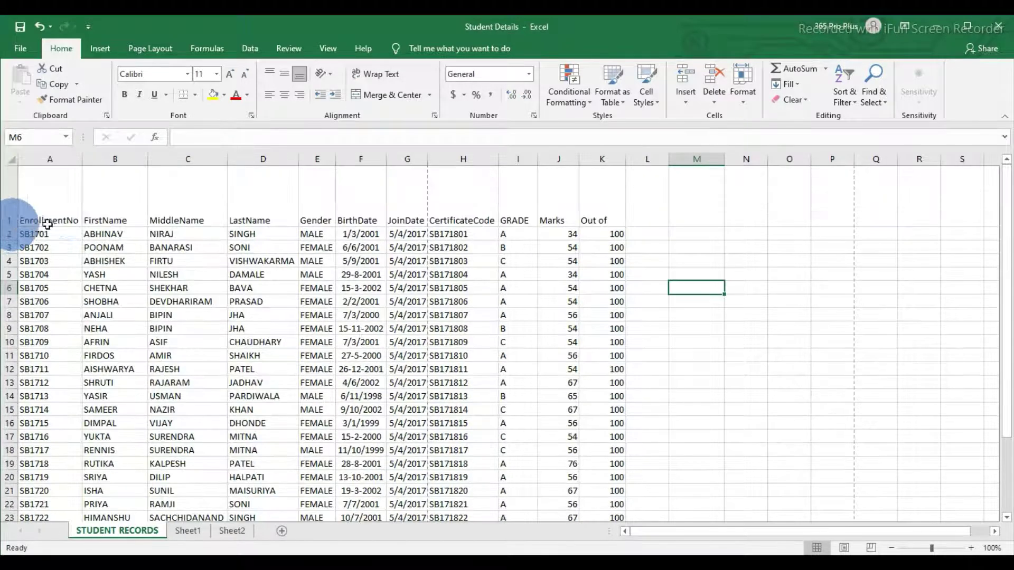
Step: Middle-align and centre the header cells A1:K1
left_click_drag(61, 200, 596, 207)
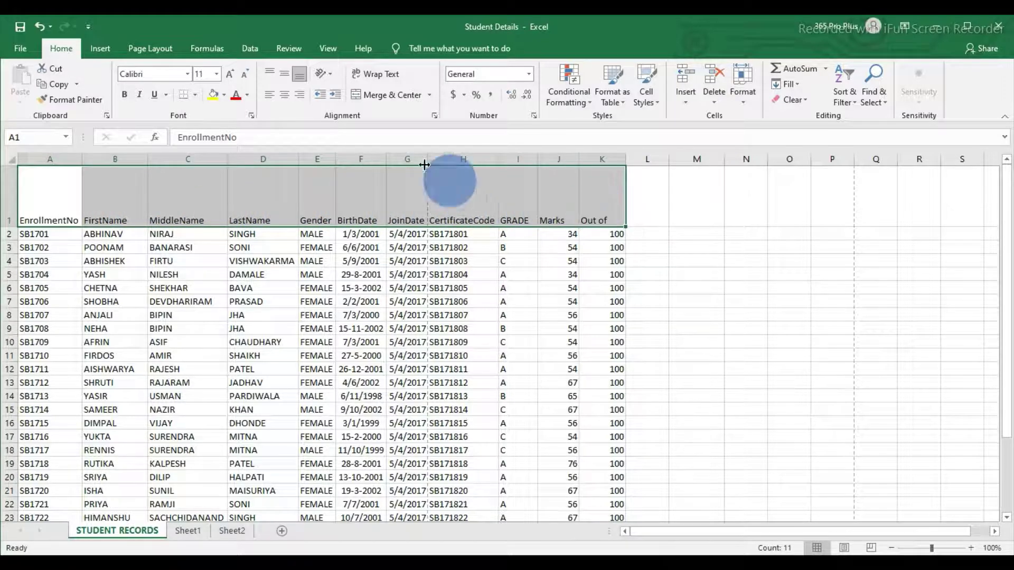
left_click(284, 74)
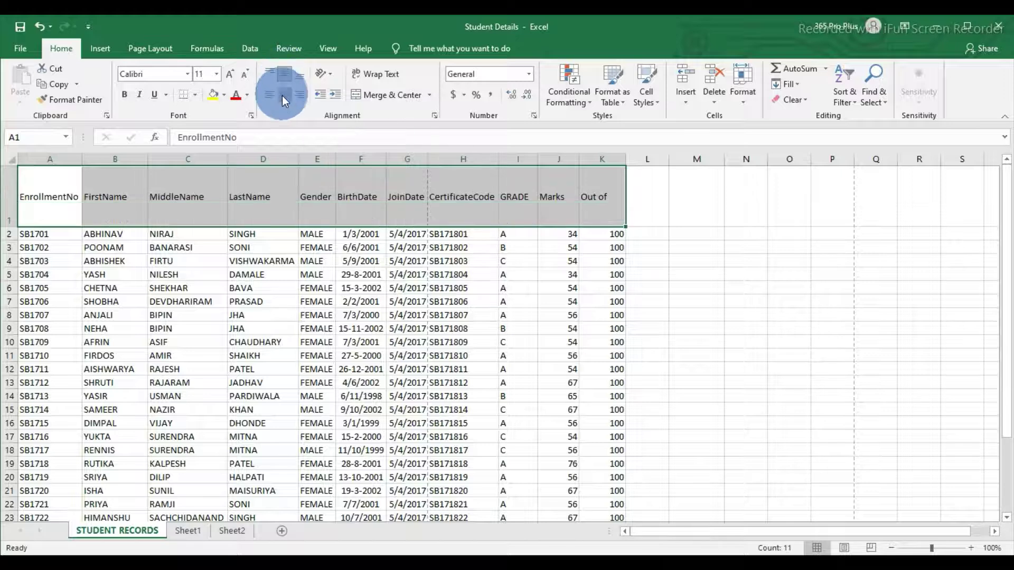
left_click(282, 94)
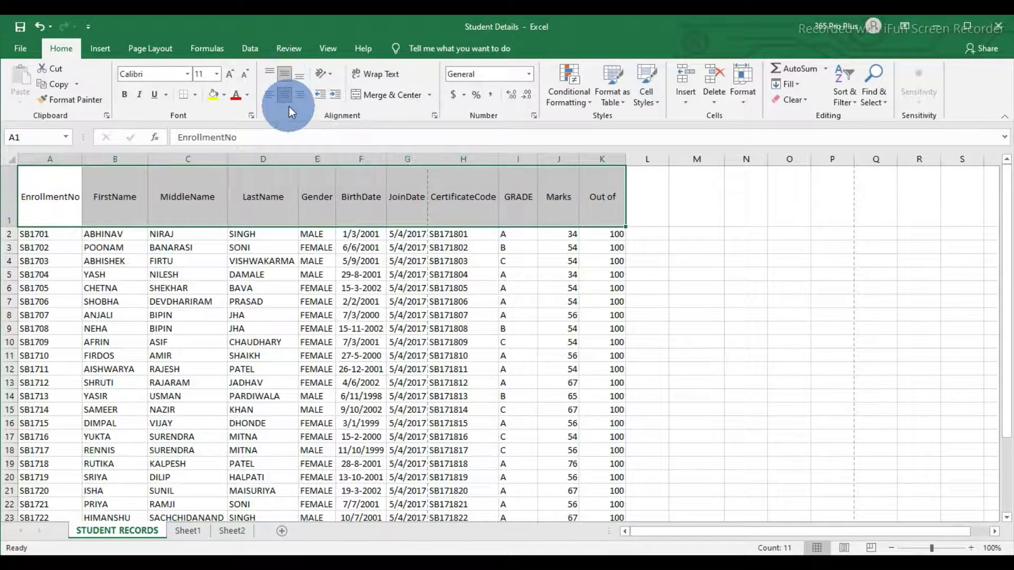
Step: Try Rotate Text Up and Rotate Text Down on headers A1:K1, then undo back to horizontal
left_click(331, 77)
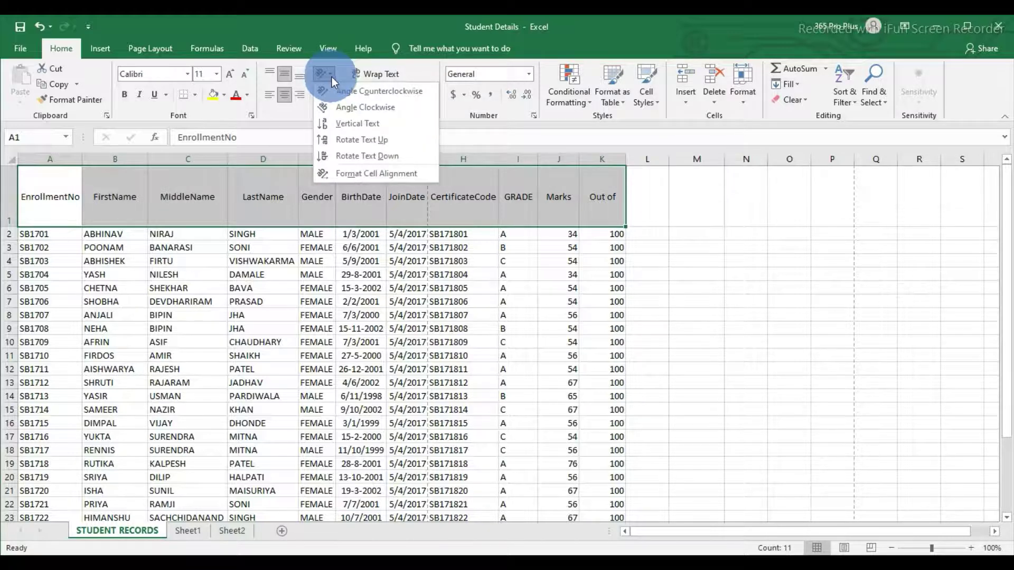
left_click(333, 143)
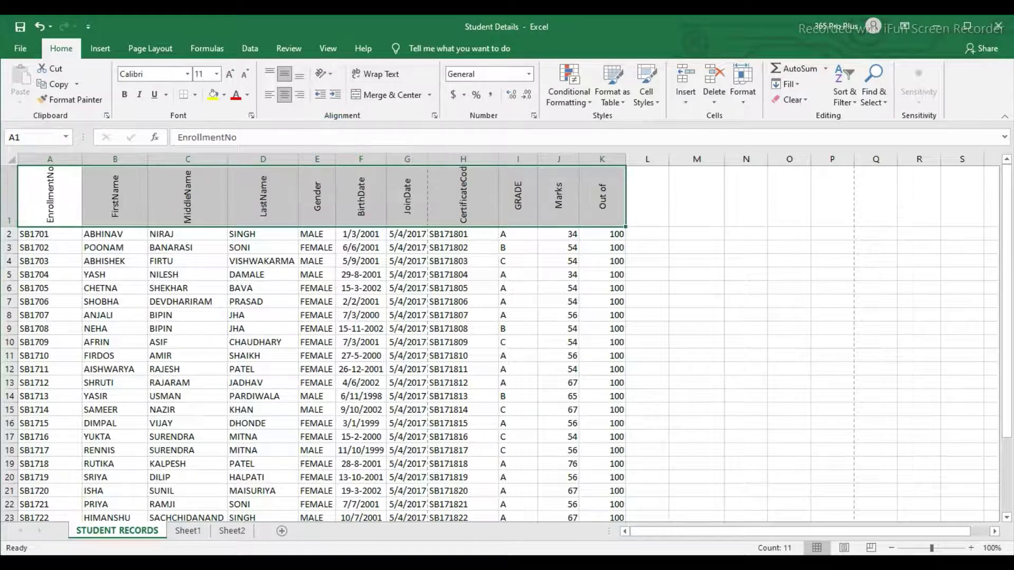
left_click_drag(6, 228, 7, 247)
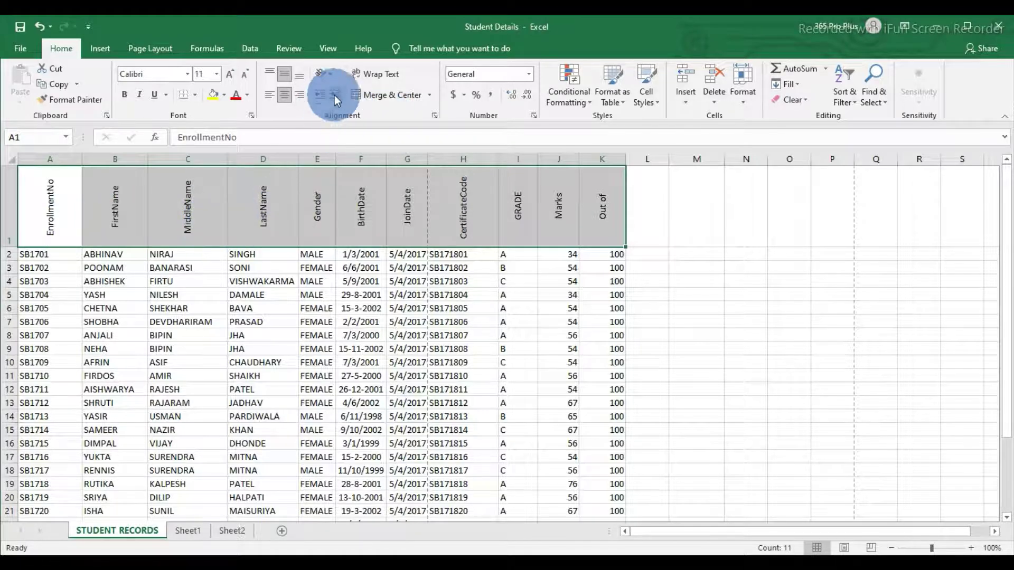
left_click(327, 74)
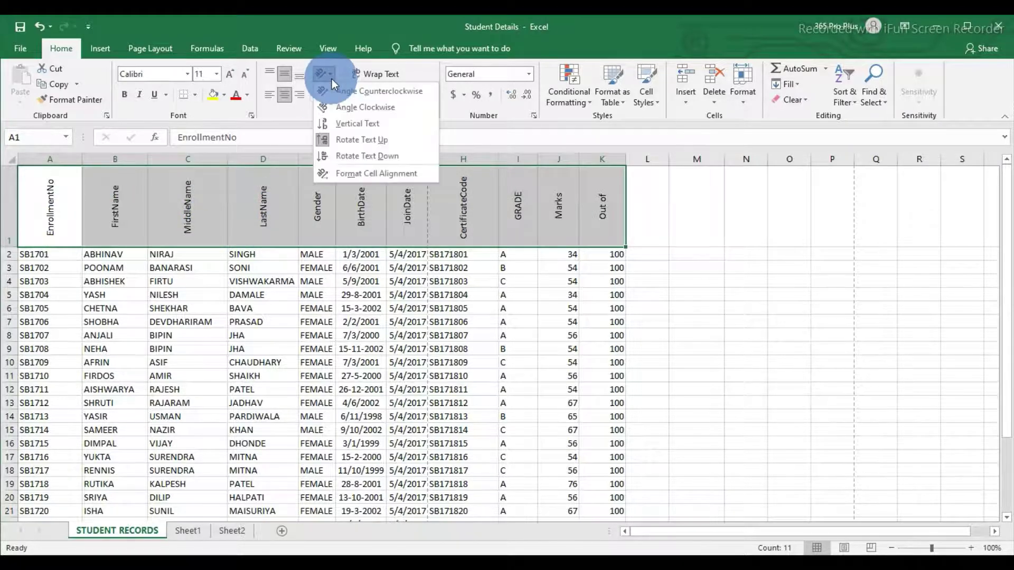
left_click(346, 156)
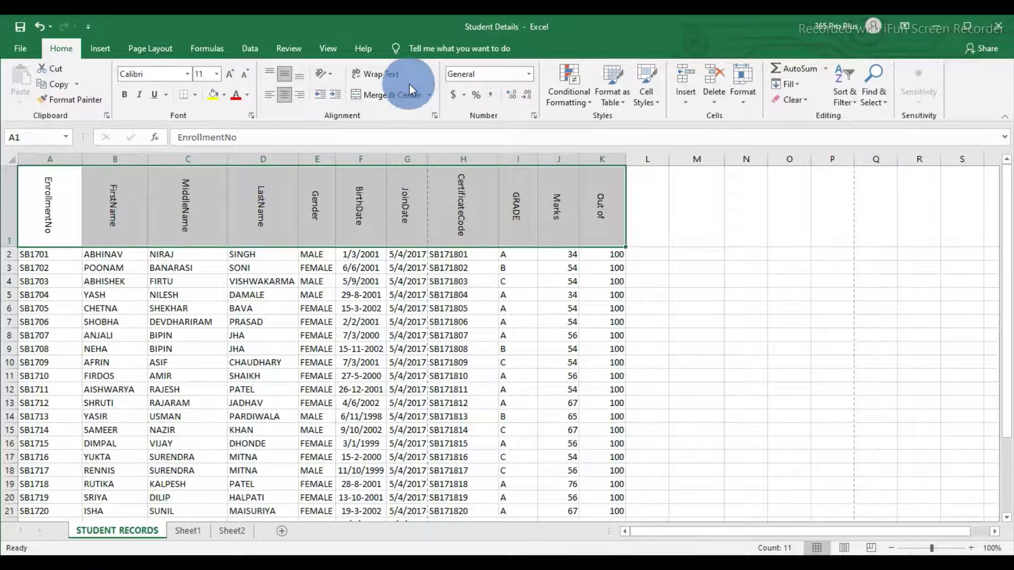
key("ctrl+z")
key("ctrl+z")
key("ctrl+z")
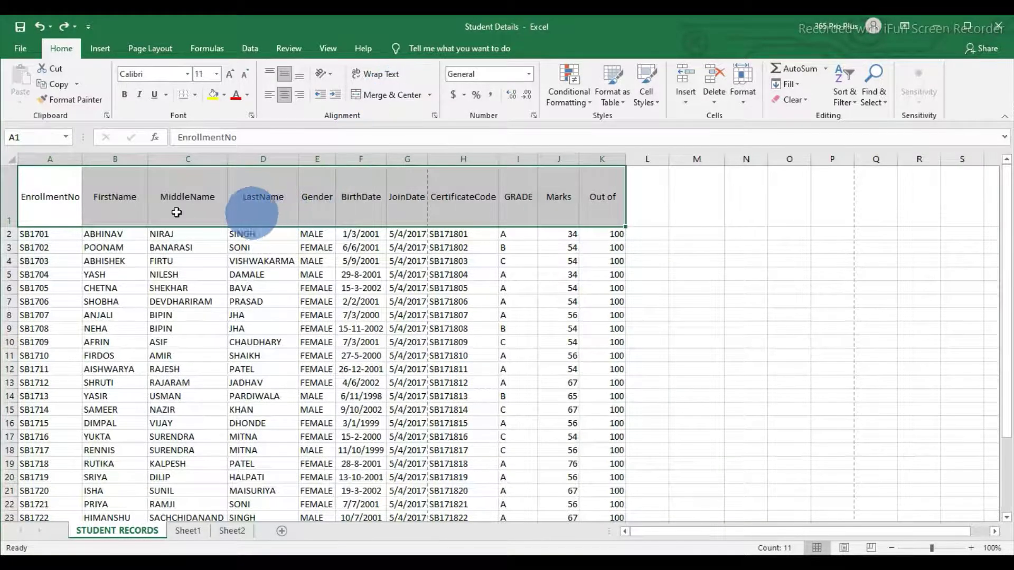
Step: Resize column I and check the GRADE, Marks and Out of header cells
left_click(185, 234)
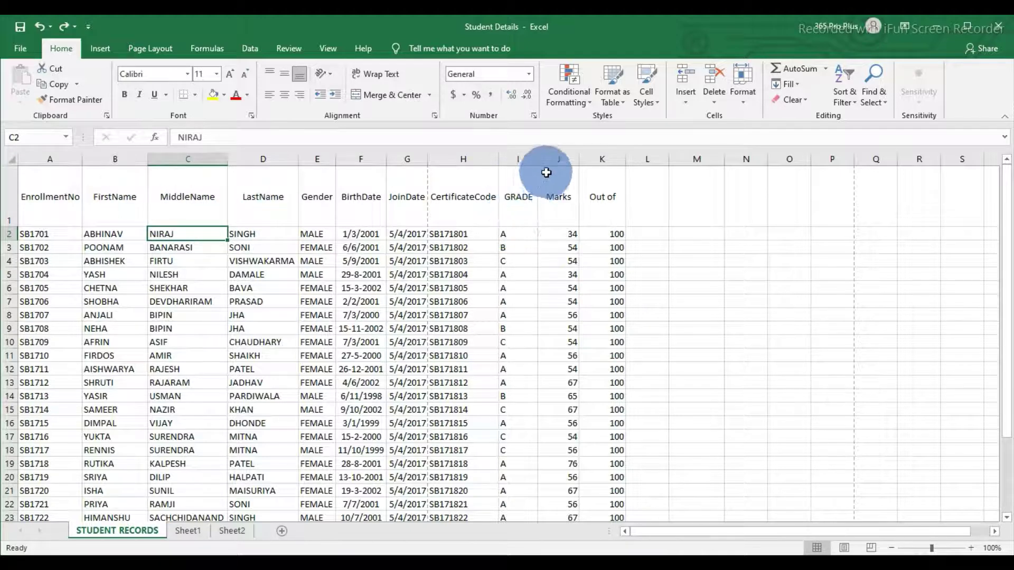
mouse_move(537, 160)
left_mouse_down()
mouse_move(511, 166)
mouse_move(563, 165)
mouse_move(553, 170)
left_mouse_up()
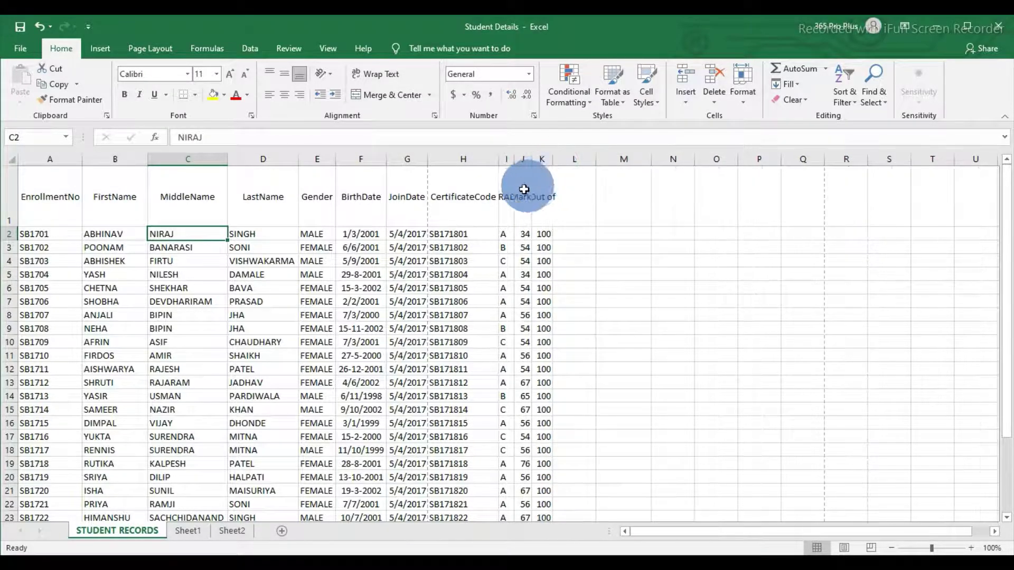
left_click(508, 200)
left_click(524, 198)
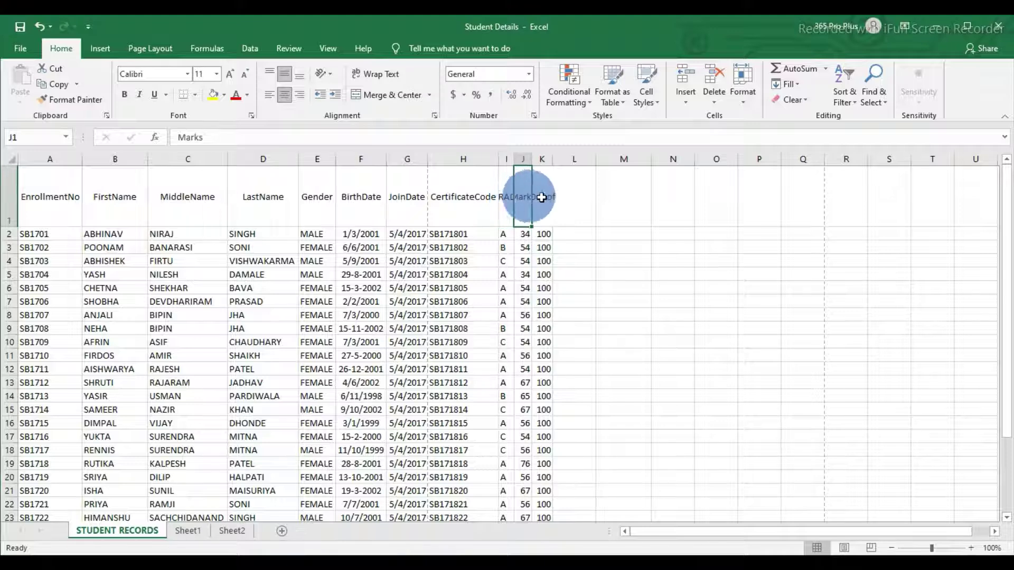
left_click(543, 197)
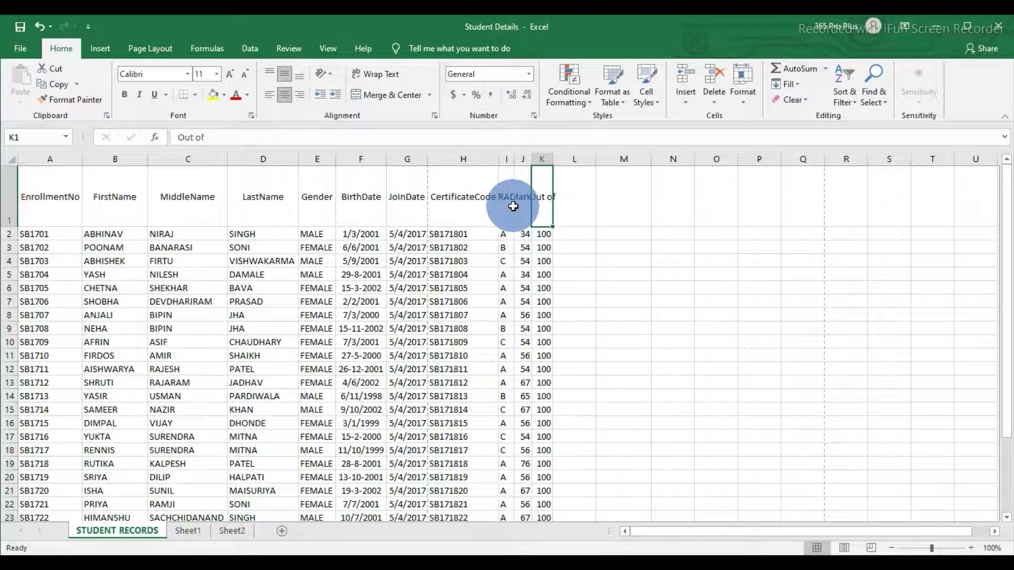
left_click(510, 203)
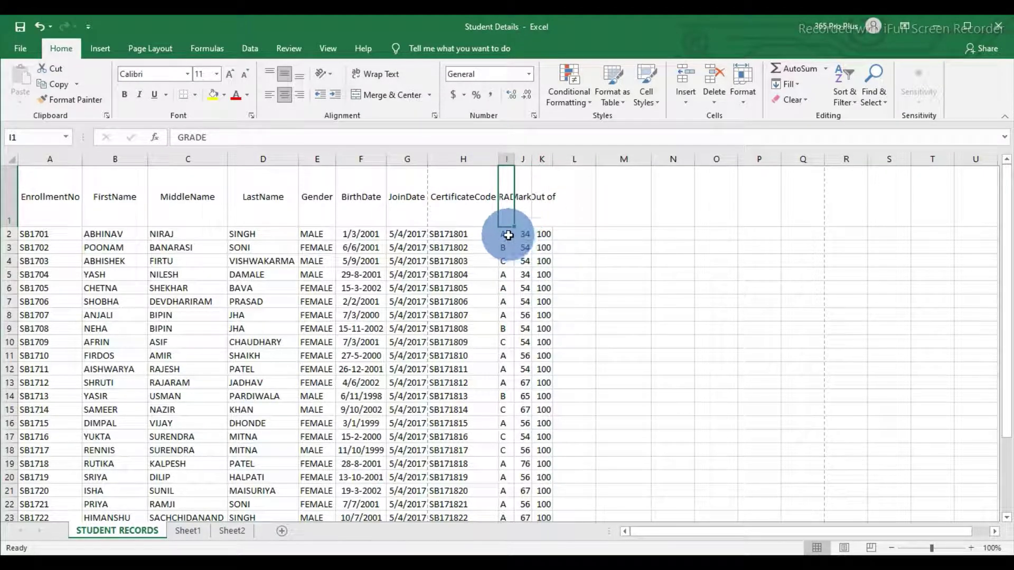
Step: Widen column I until GRADE shows fully, then select the GRADE and Marks columns
left_click(525, 236)
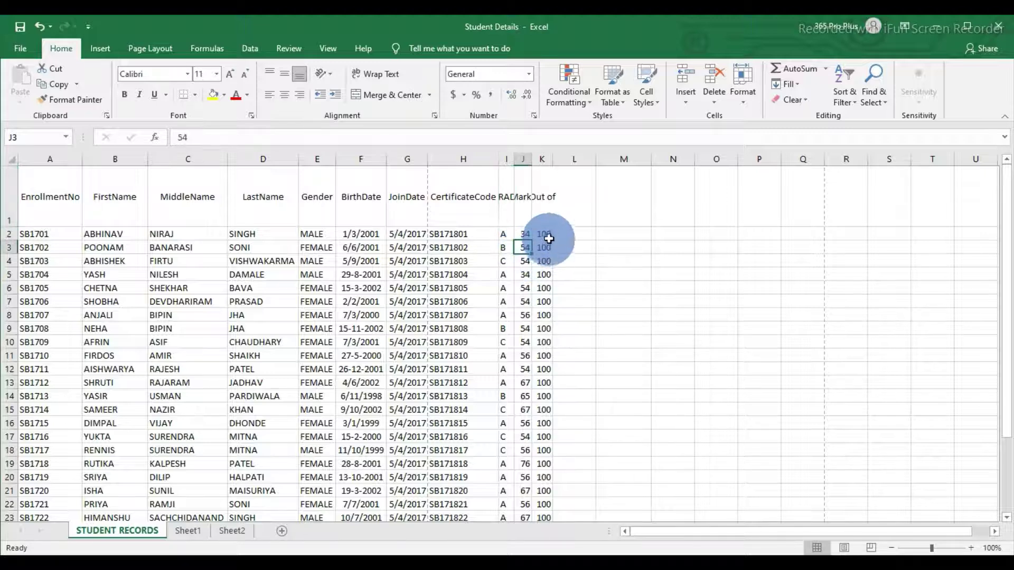
left_click(544, 236)
left_click(543, 273)
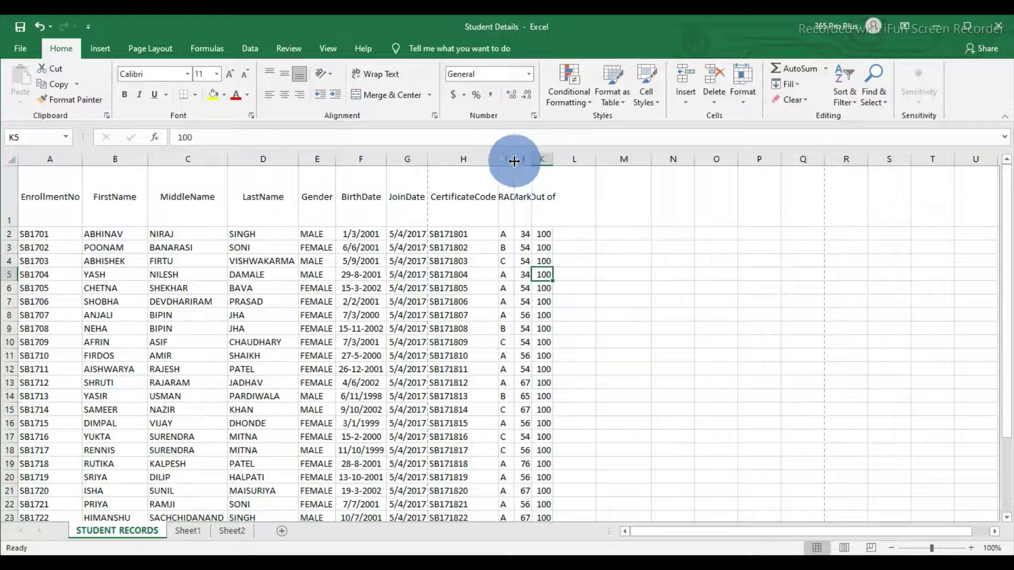
left_click_drag(514, 161, 568, 159)
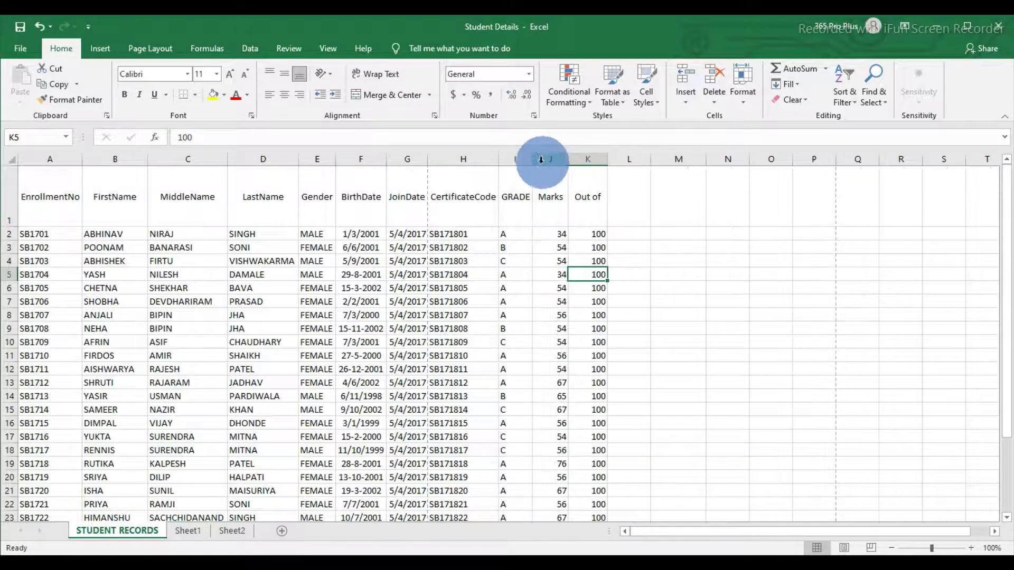
left_click(522, 232)
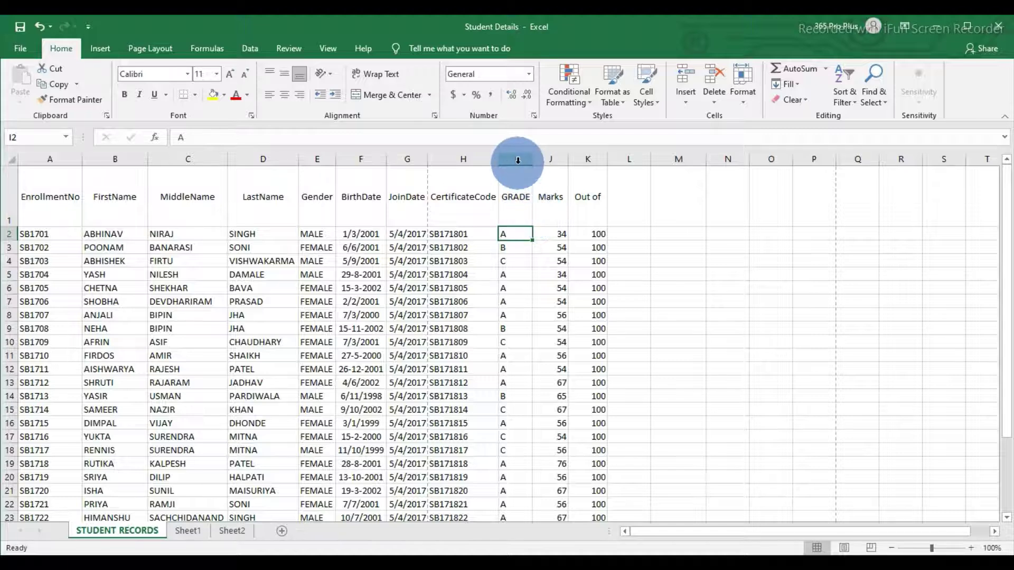
left_click_drag(517, 160, 565, 167)
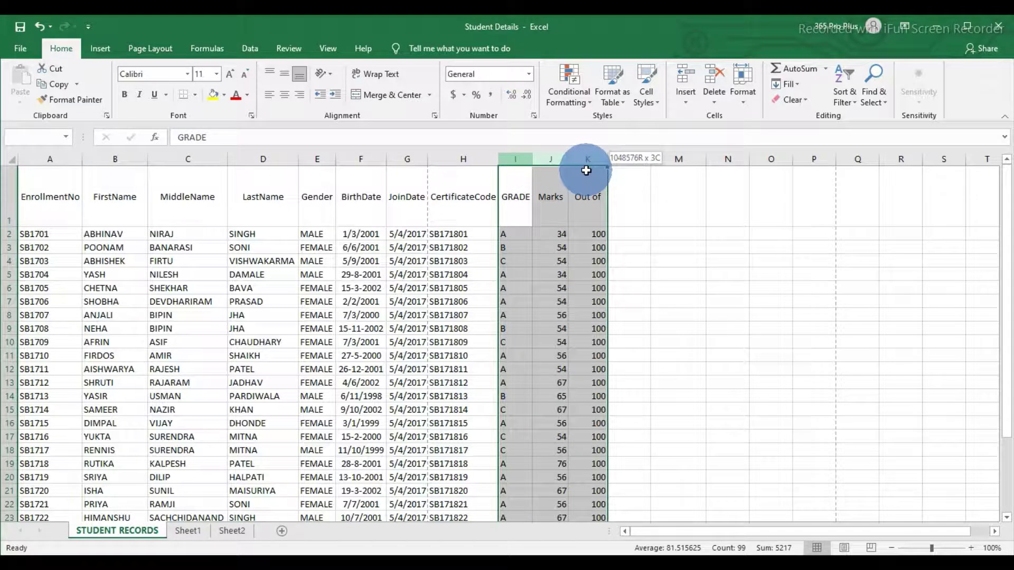
Step: Rotate only the GRADE, Marks and Out of headers (I1:K1) to read downward
left_click_drag(586, 170, 586, 170)
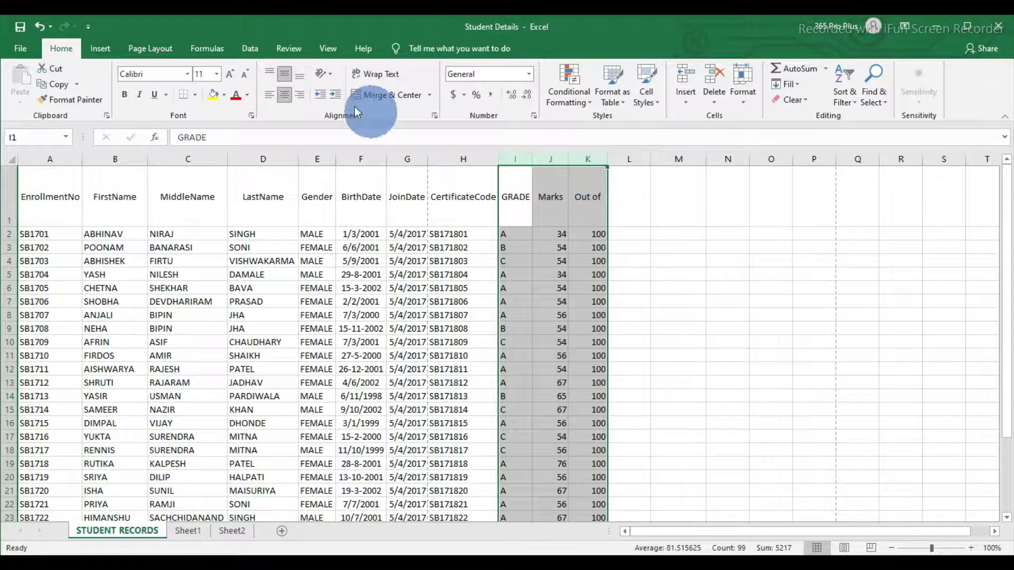
left_click(331, 75)
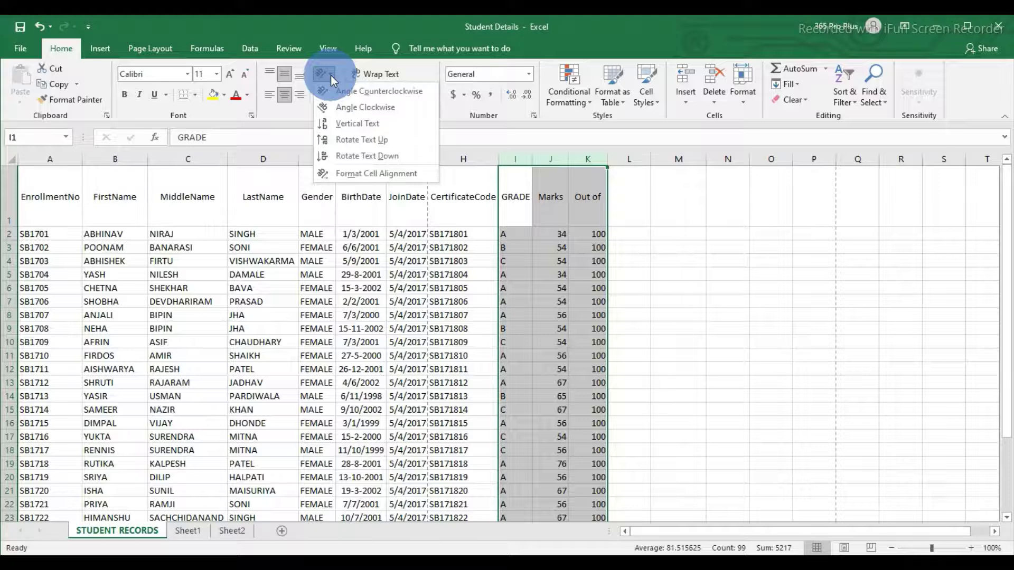
left_click(351, 156)
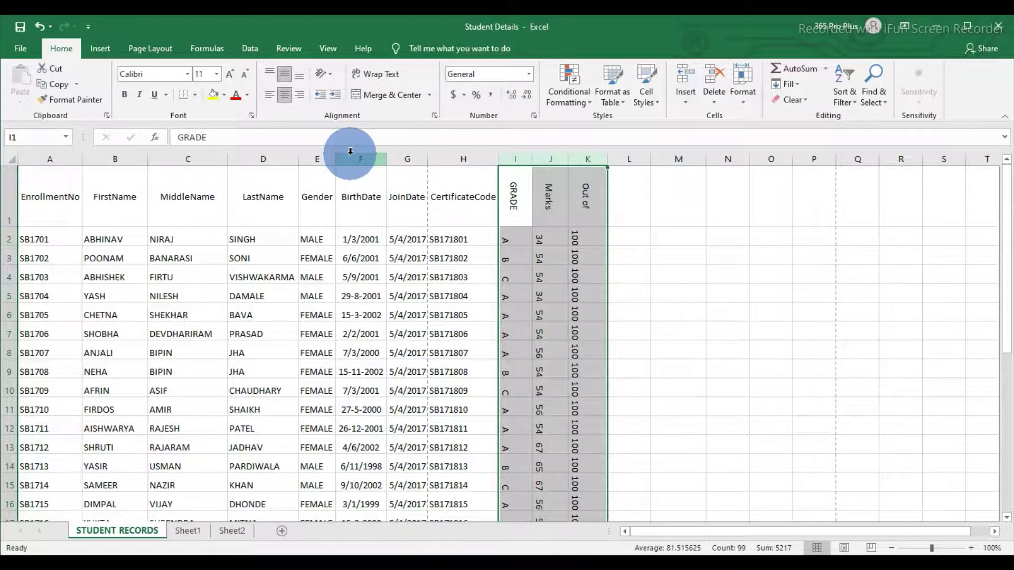
key("ctrl+z")
left_click_drag(510, 201, 581, 196)
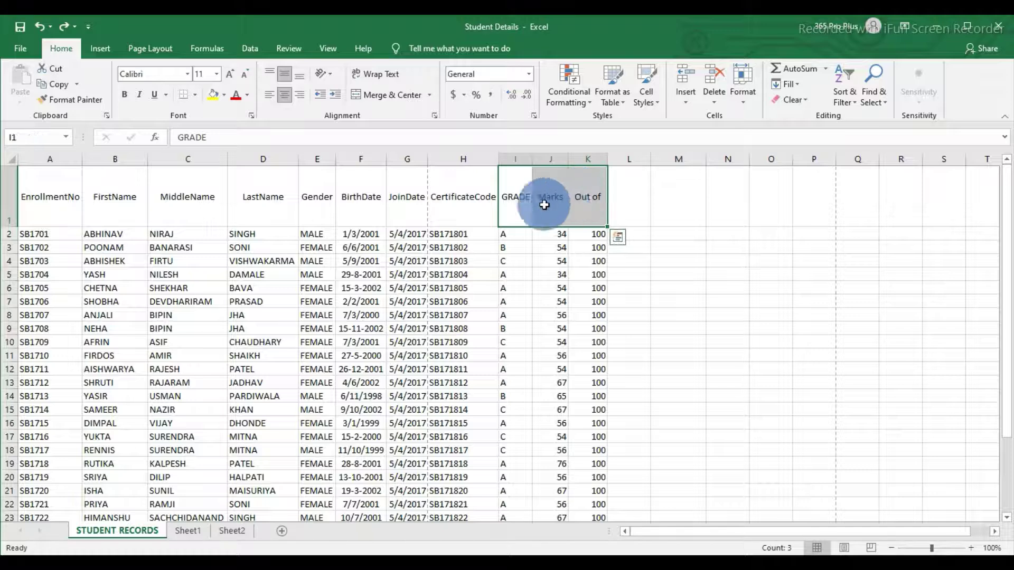
left_click(332, 77)
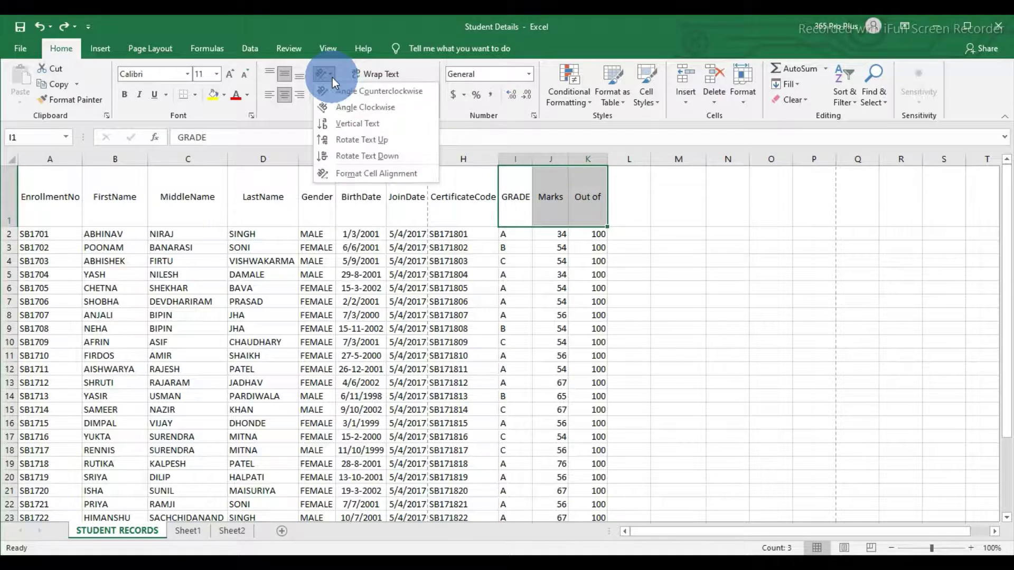
left_click(345, 156)
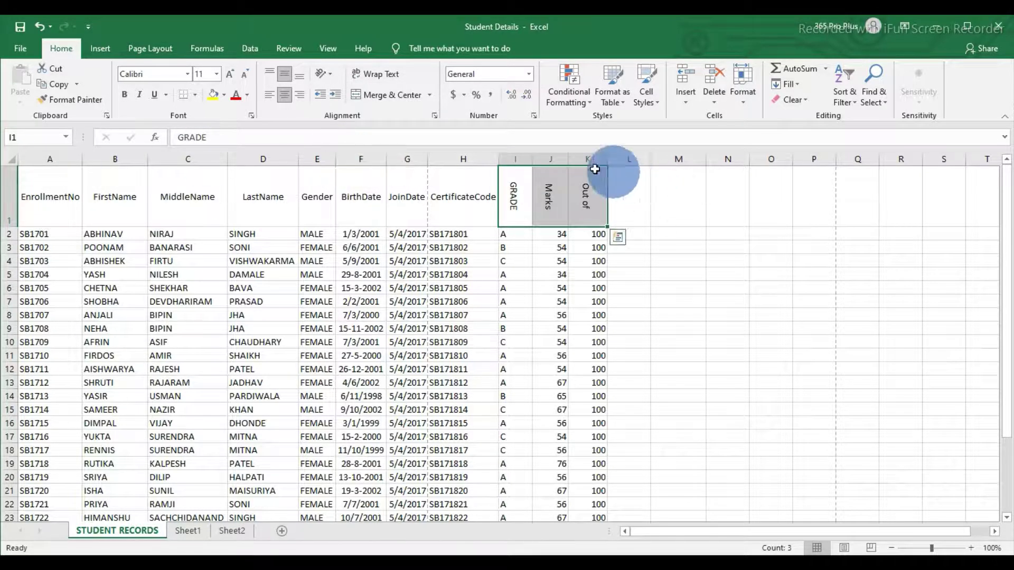
Step: Narrow columns I–K to fit the rotated headers, then select headers EnrollmentNo through CertificateCode
left_click_drag(528, 160, 552, 160)
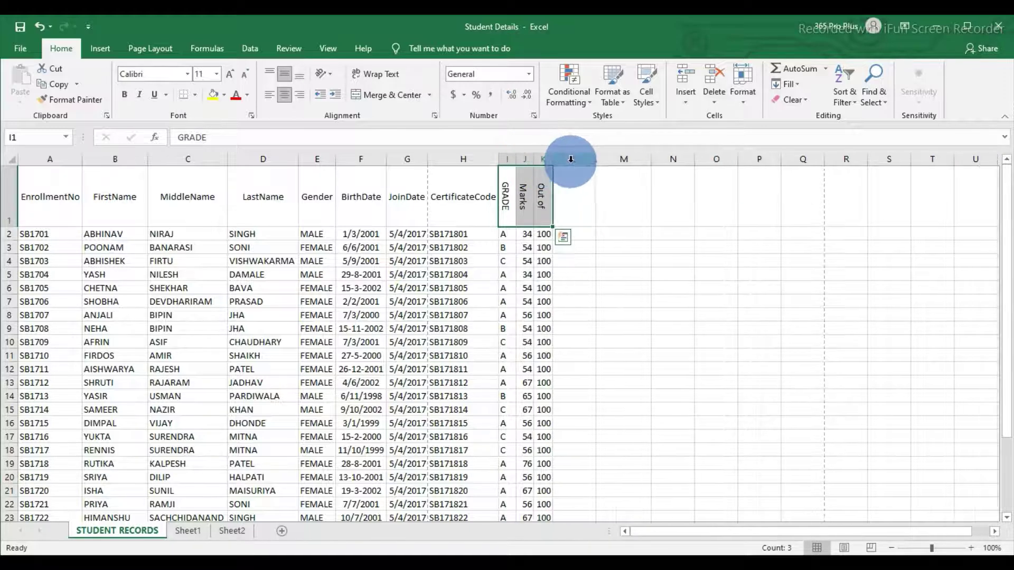
left_click_drag(549, 215, 507, 198)
left_click(525, 197)
left_click(542, 196)
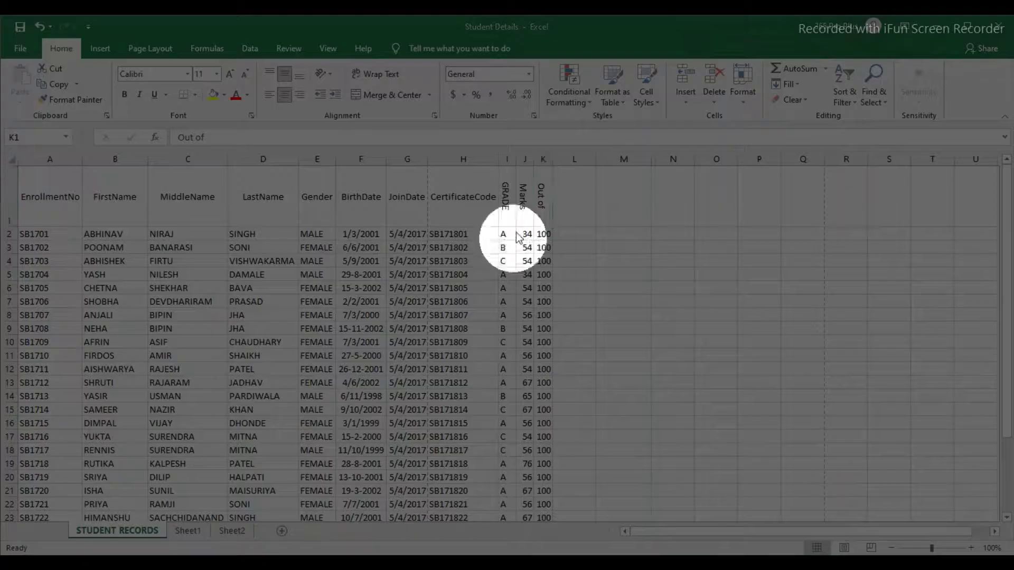
left_click_drag(507, 197, 537, 217)
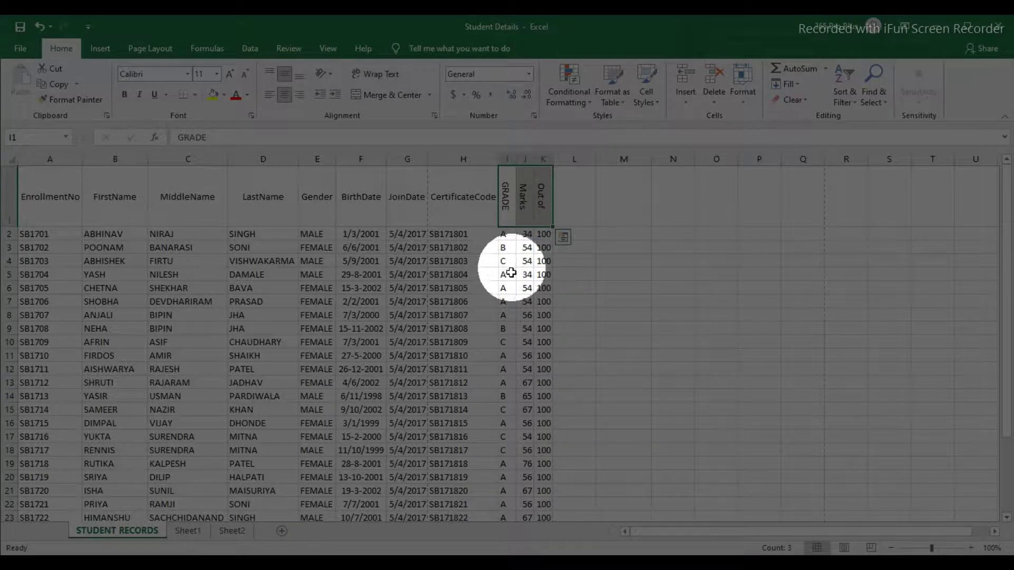
left_click(506, 237)
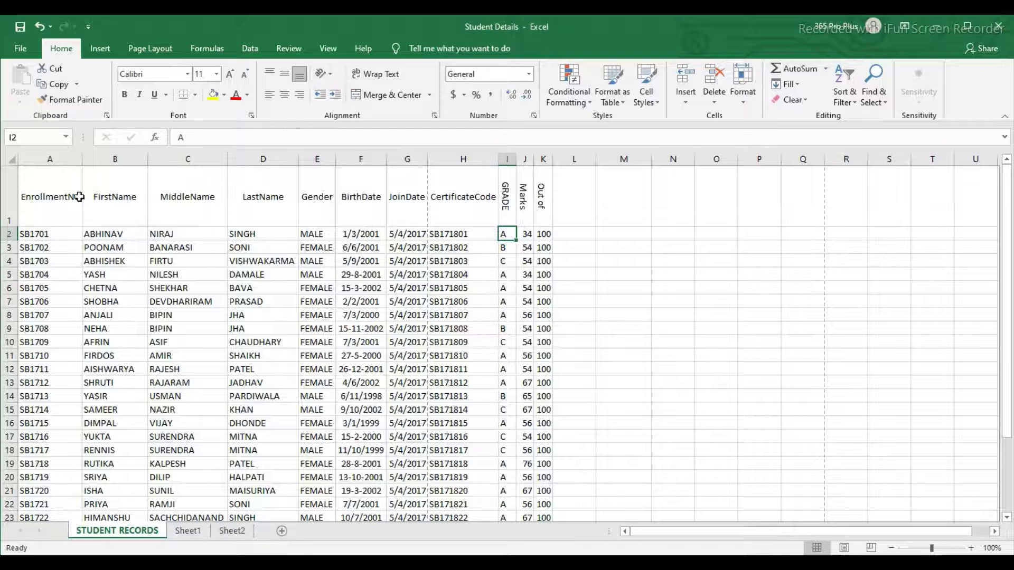
left_click_drag(47, 196, 441, 212)
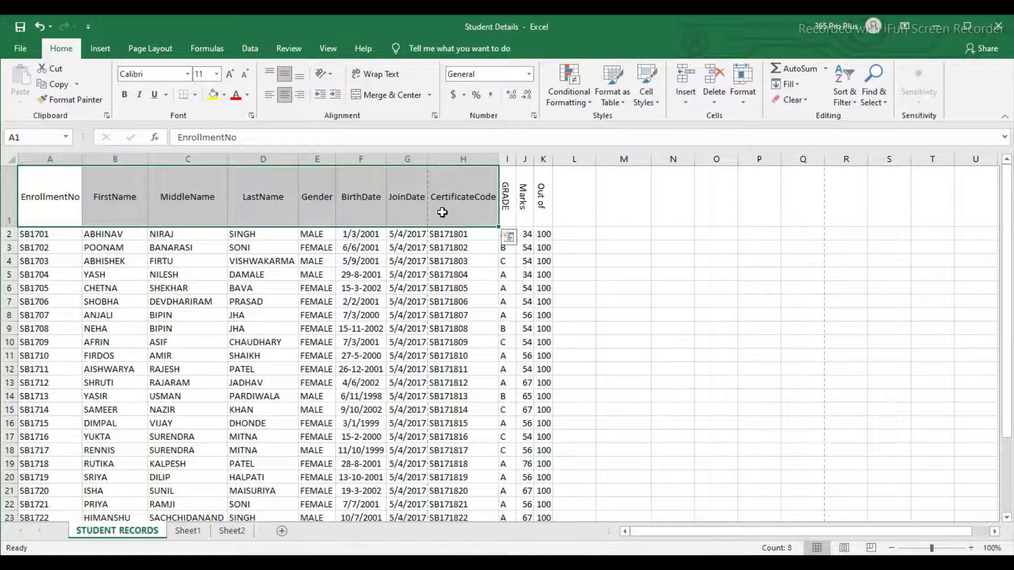
left_click(331, 76)
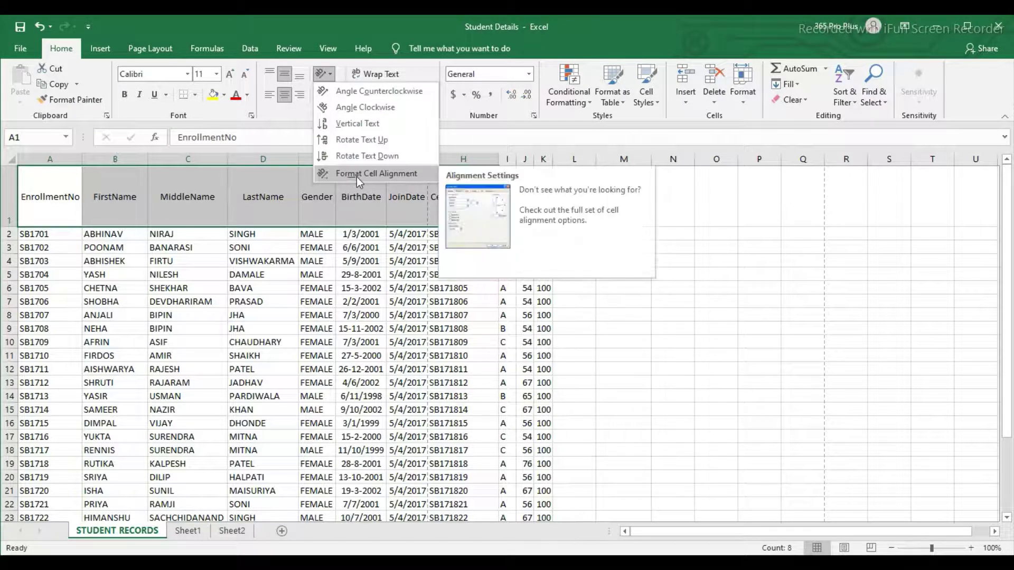
left_click(390, 177)
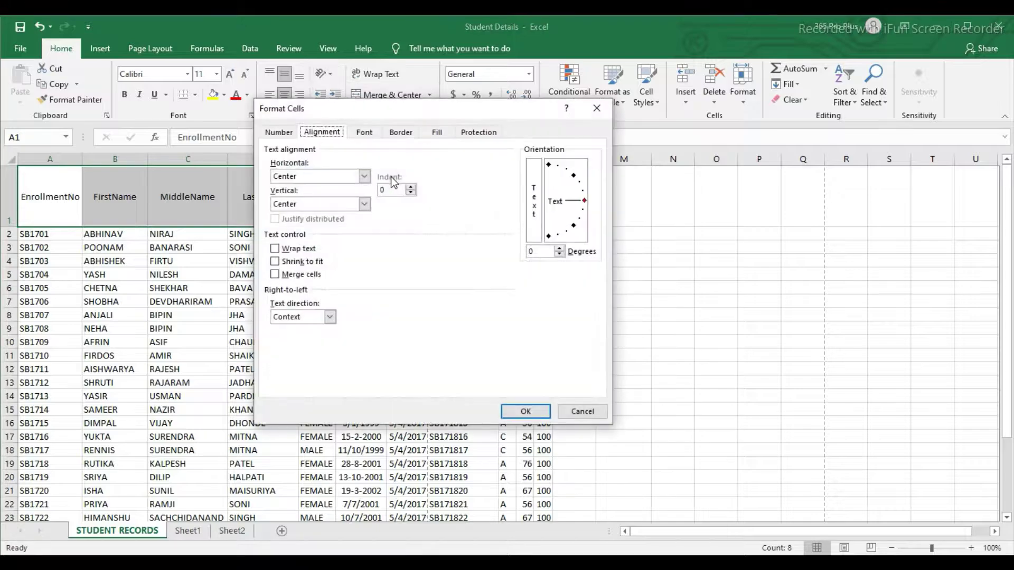
left_click_drag(420, 109, 400, 125)
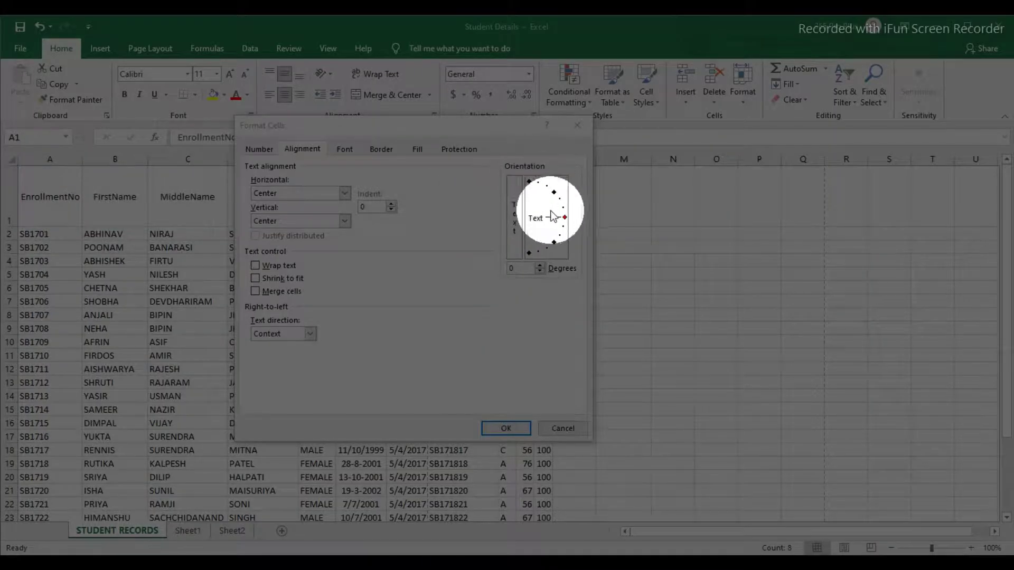
left_click(554, 193)
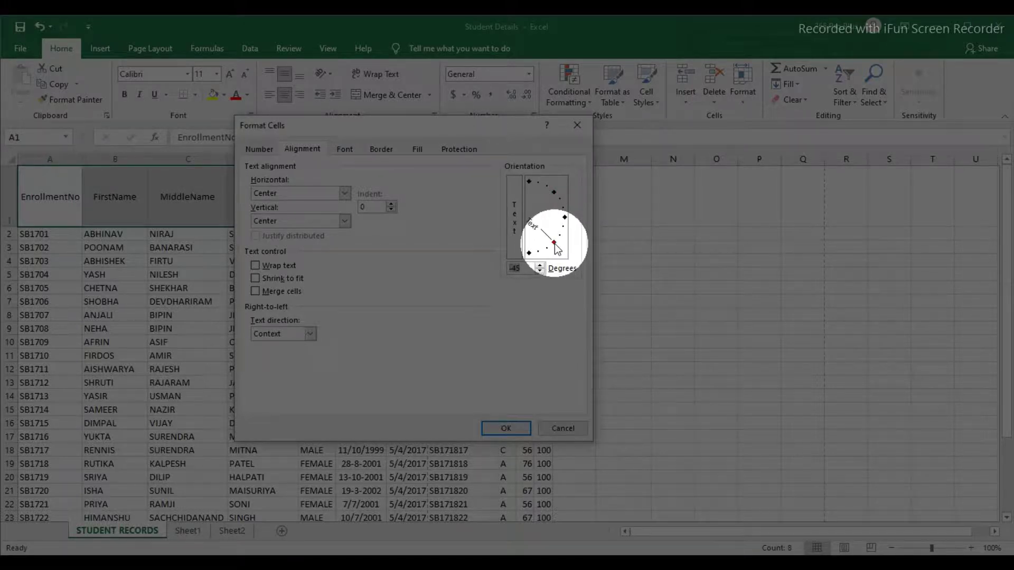
left_click(554, 193)
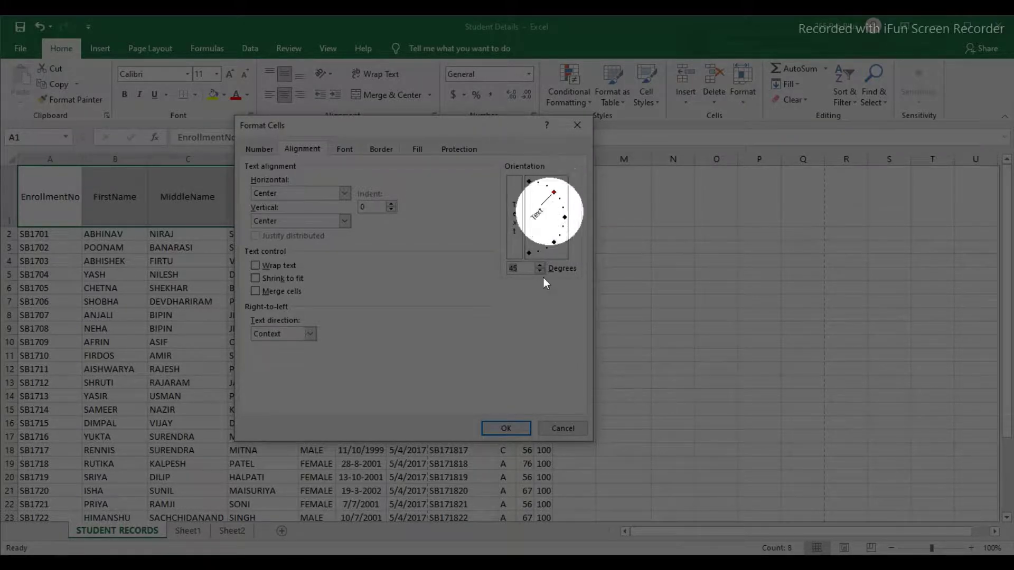
left_click(504, 427)
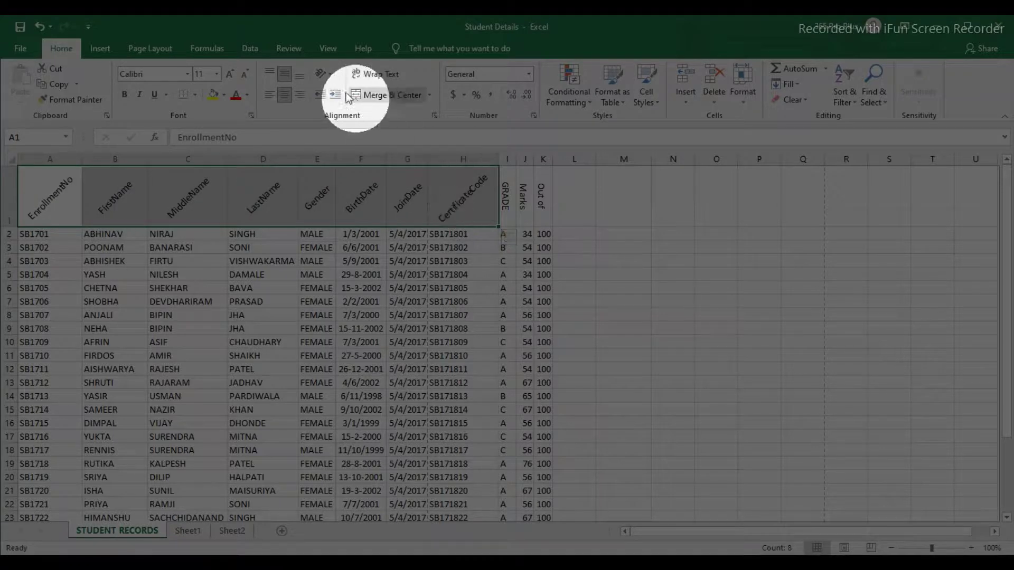
left_click(328, 75)
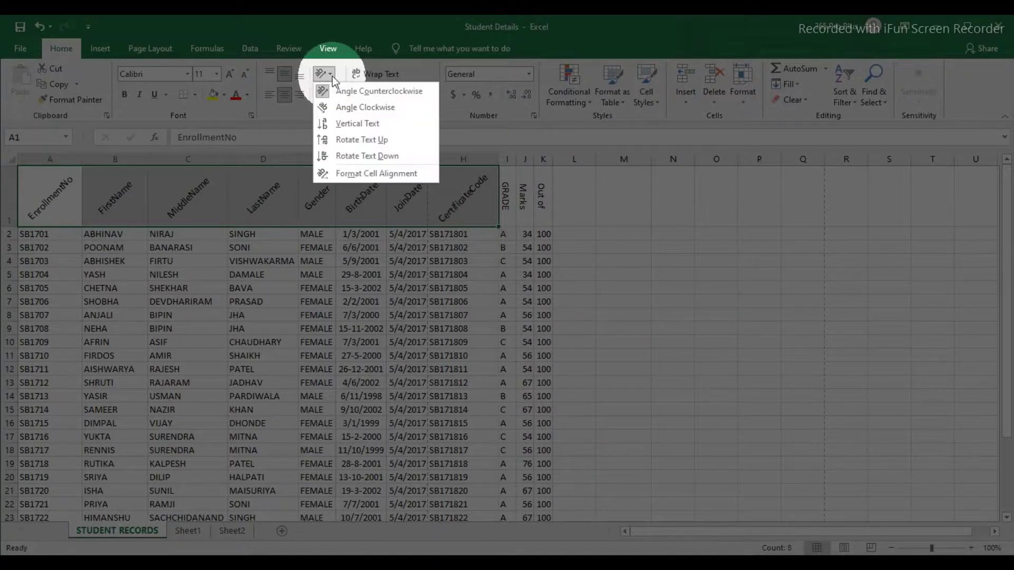
left_click(360, 173)
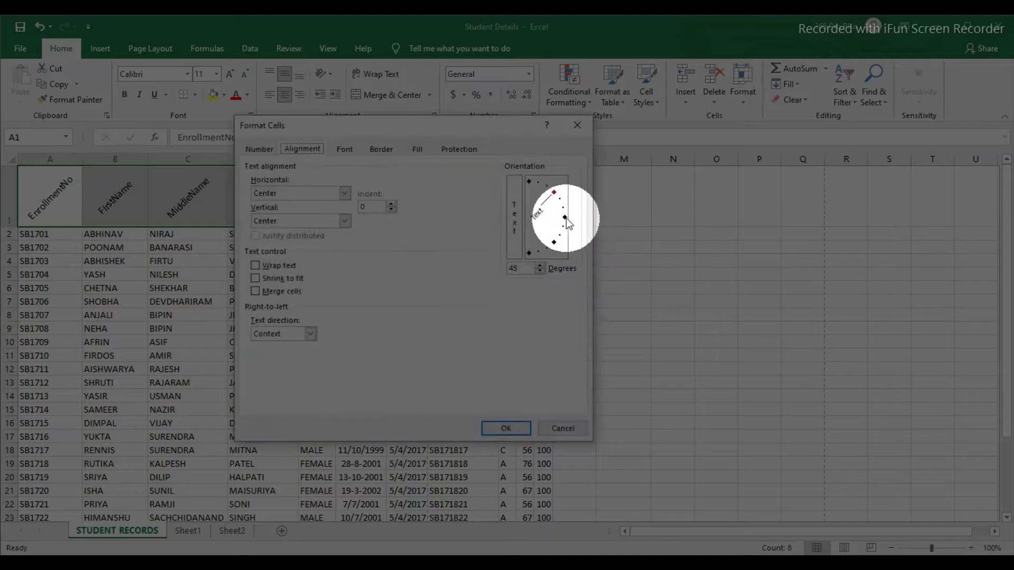
left_click(505, 429)
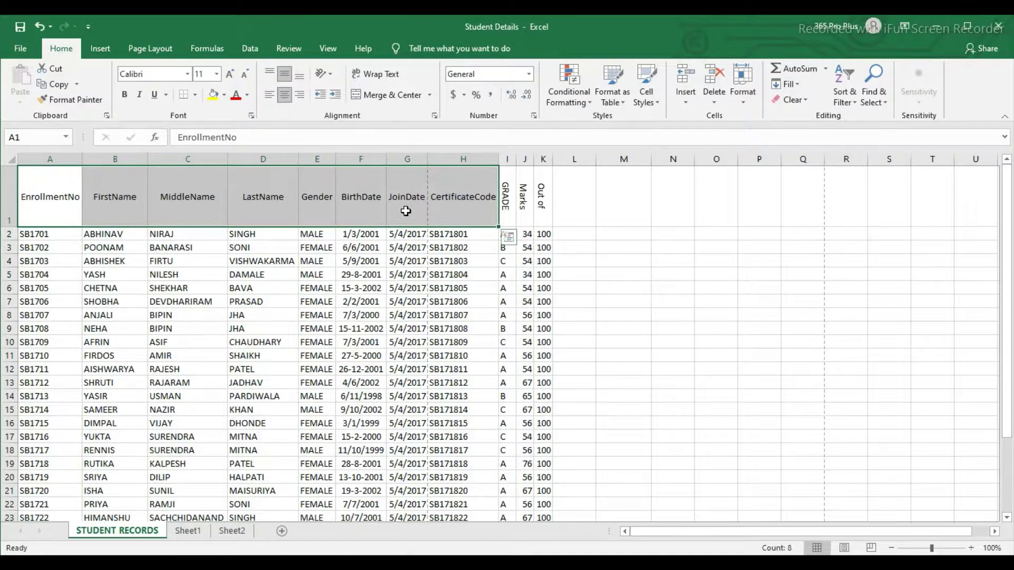
left_click(406, 212)
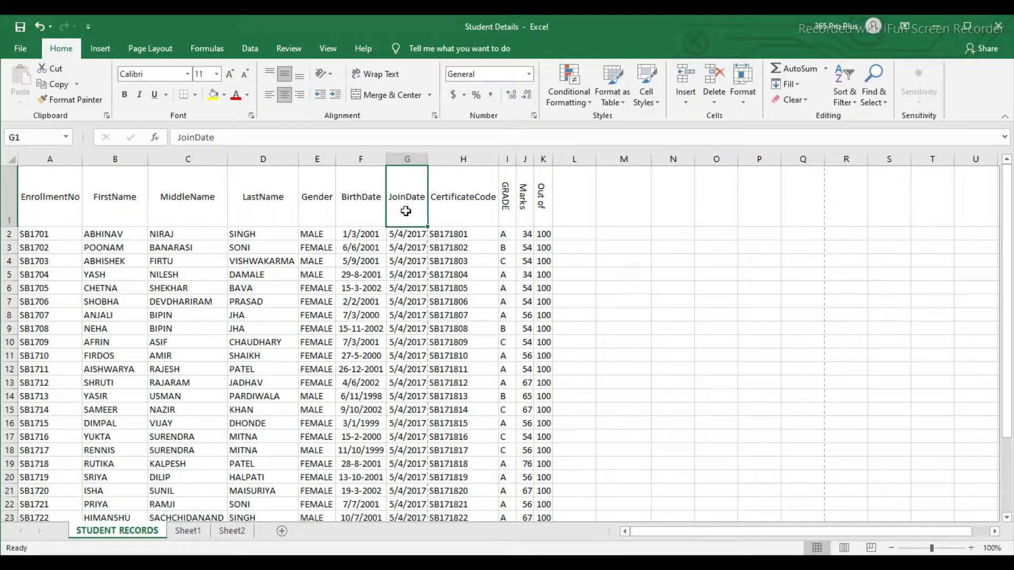